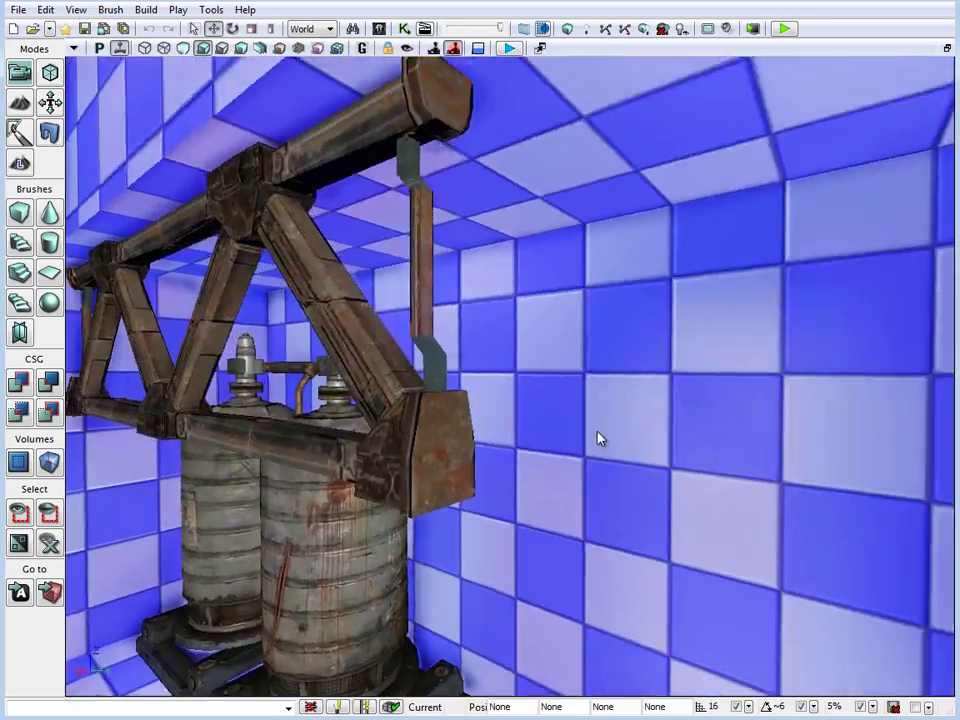
Rotate the steel truss to face along the wall, lift it near the ceiling and resize it.
left_click(590, 421)
left_click_drag(590, 421, 525, 439, "ctrl")
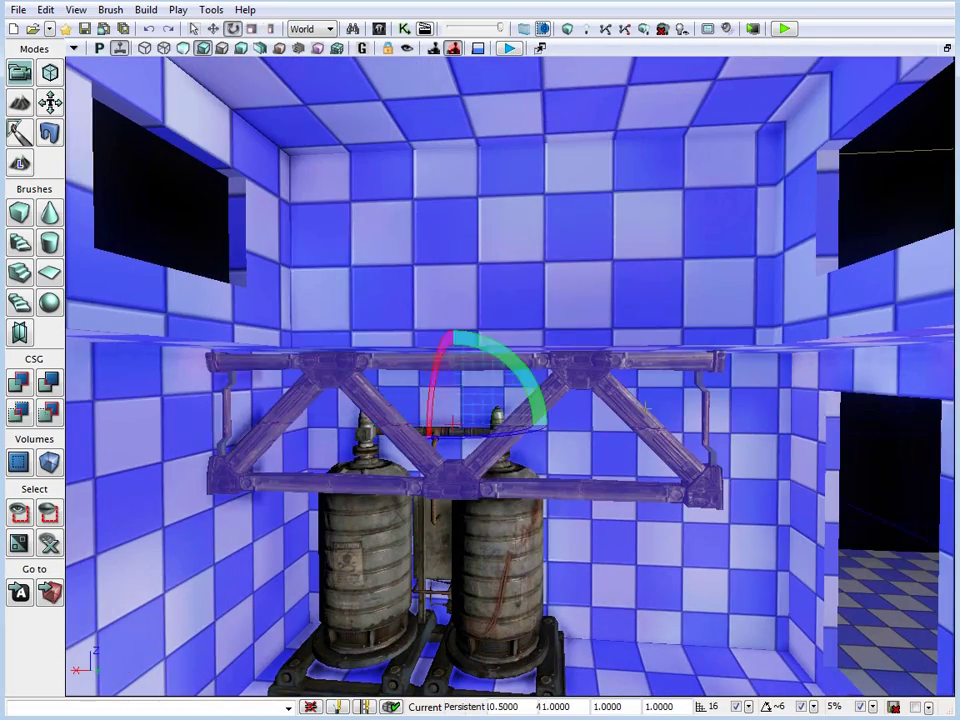
key("space")
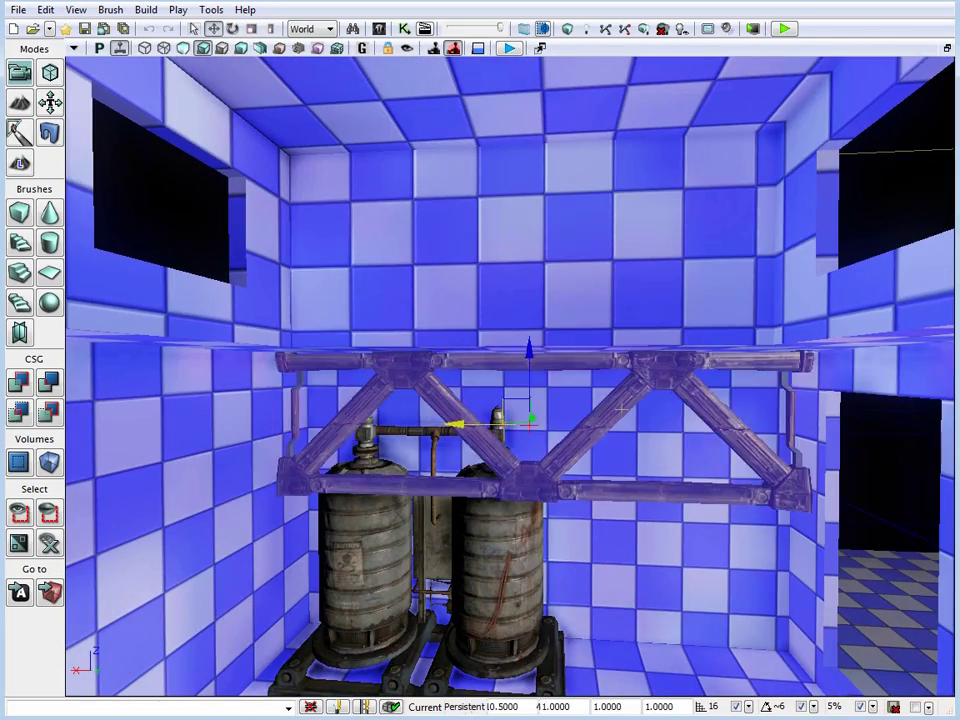
left_click_drag(646, 408, 393, 428, "ctrl")
right_click_drag(393, 428, 444, 369)
key("space")
left_click_drag(444, 369, 379, 281, "ctrl")
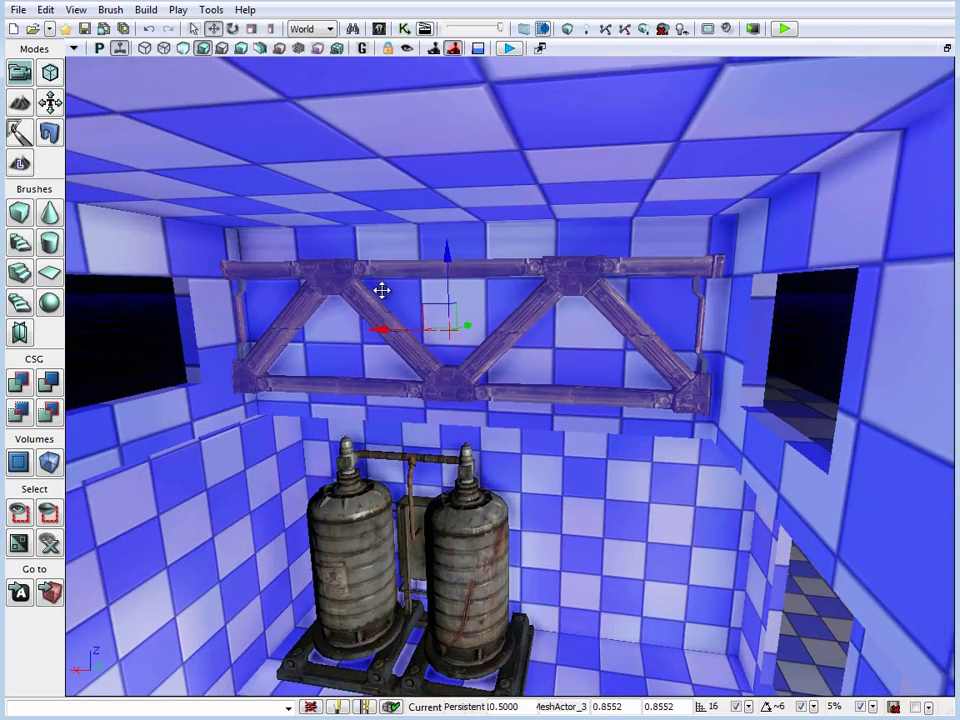
Check the truss in the wireframe top view with a finer grid, then frame the tiled wall in perspective.
key("alt+j")
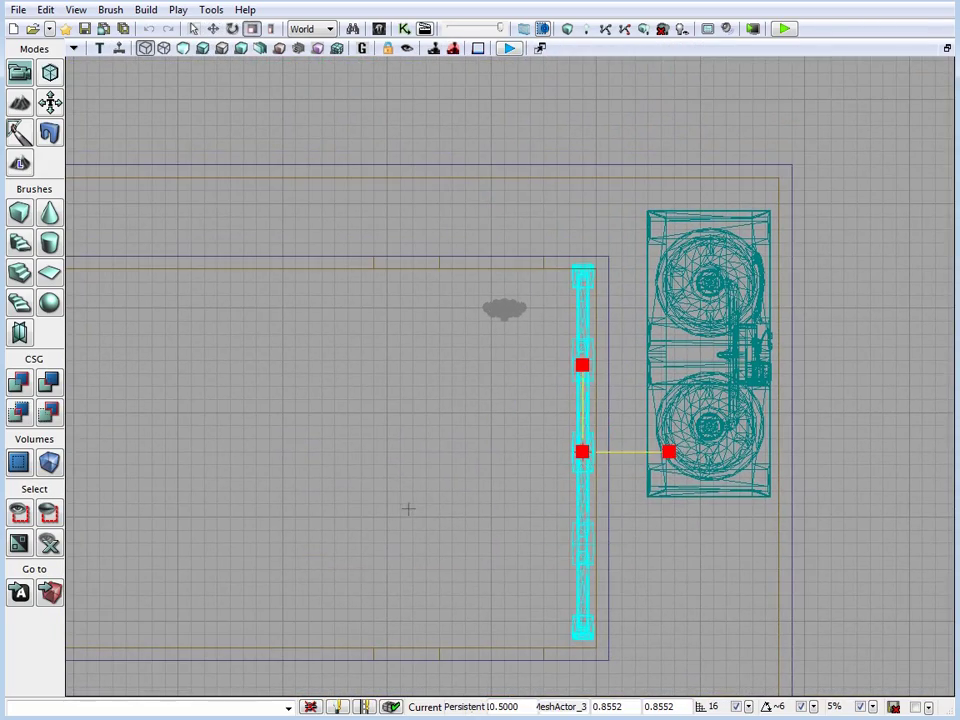
key("bracketleft")
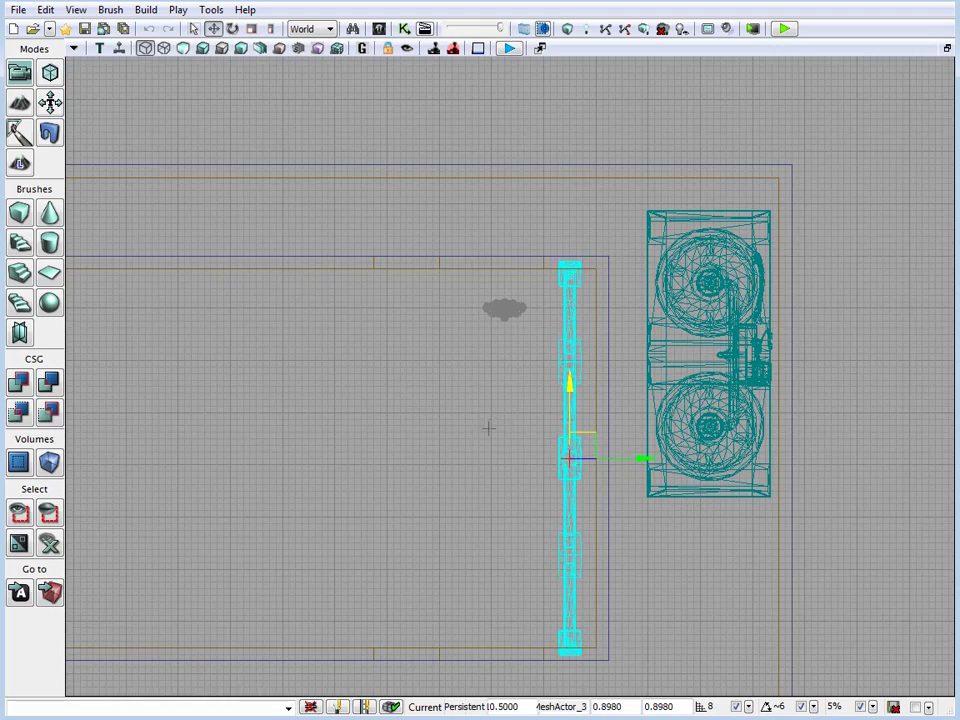
key("alt+j")
right_click_drag(407, 420, 459, 425)
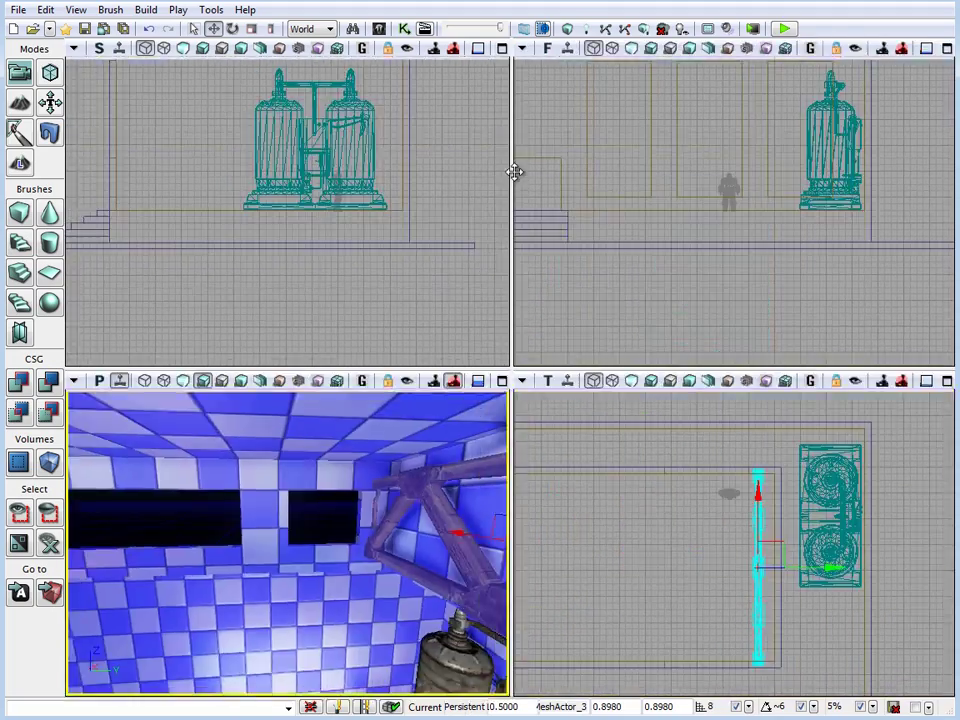
key("F11")
right_click_drag(518, 267, 459, 243)
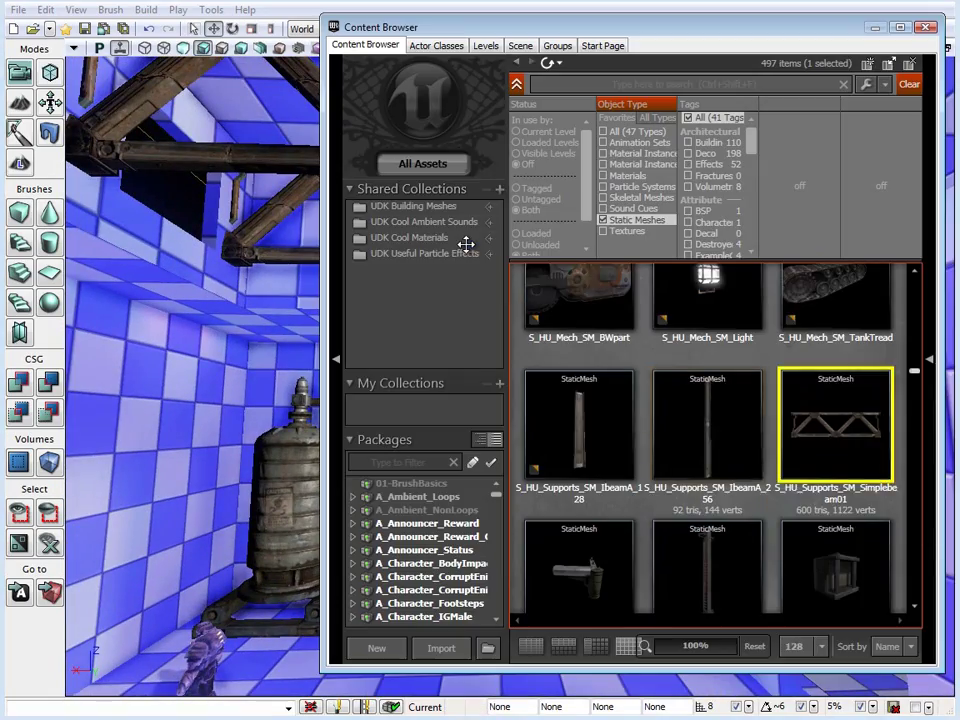
Add the SM_IbeamA_256 I-beam post and select the S_HU_Deck_SM_FWindow_Frame window mesh.
double_click(836, 407)
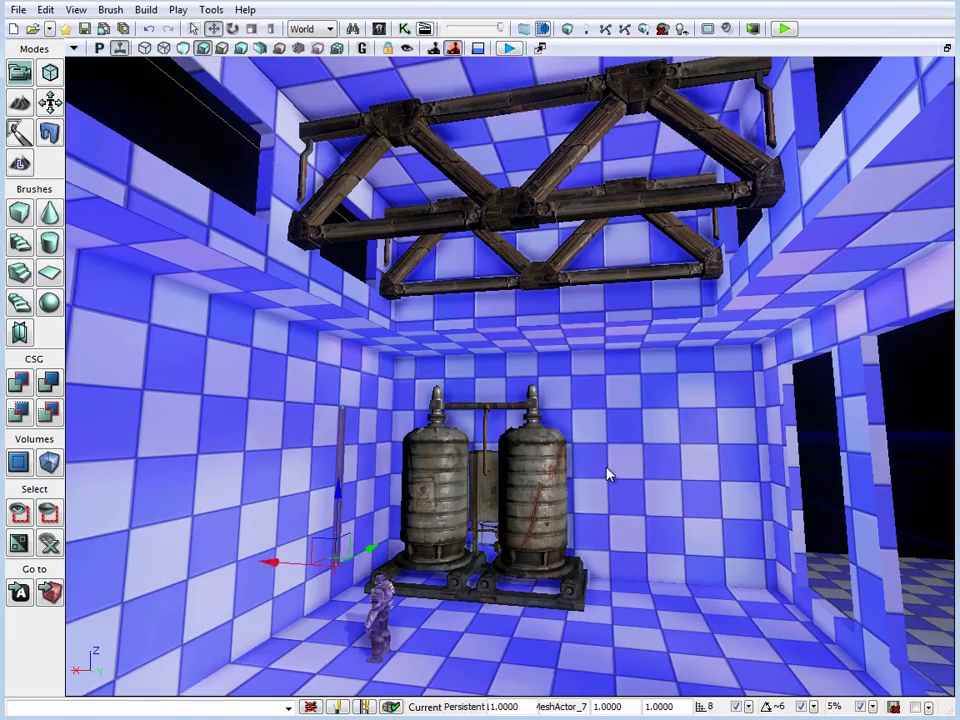
left_click_drag(620, 553, 581, 366)
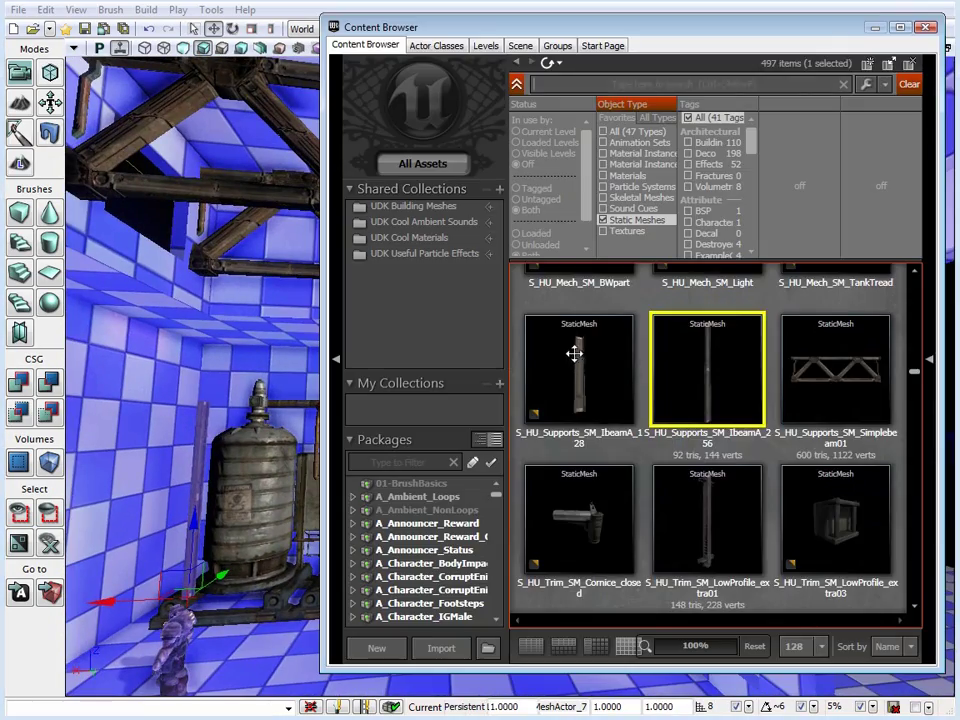
left_click(569, 344)
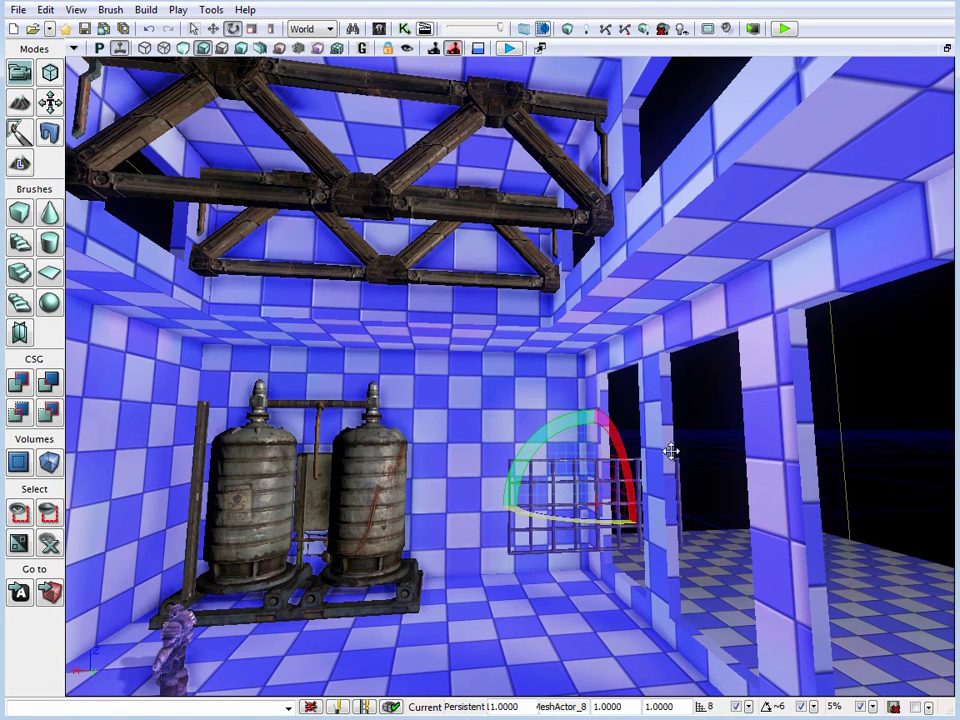
Rotate the FWindow_Frame upright, scale it to 1.2763 and slide it into the right wall opening.
left_click_drag(596, 430, 648, 451)
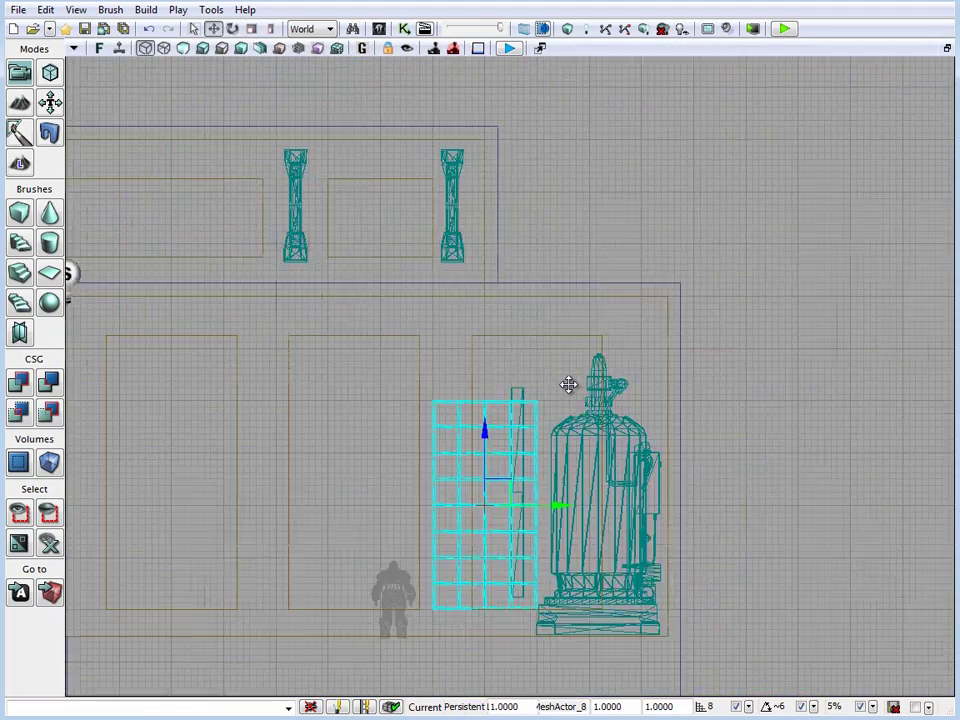
left_click_drag(568, 386, 685, 388)
key("space")
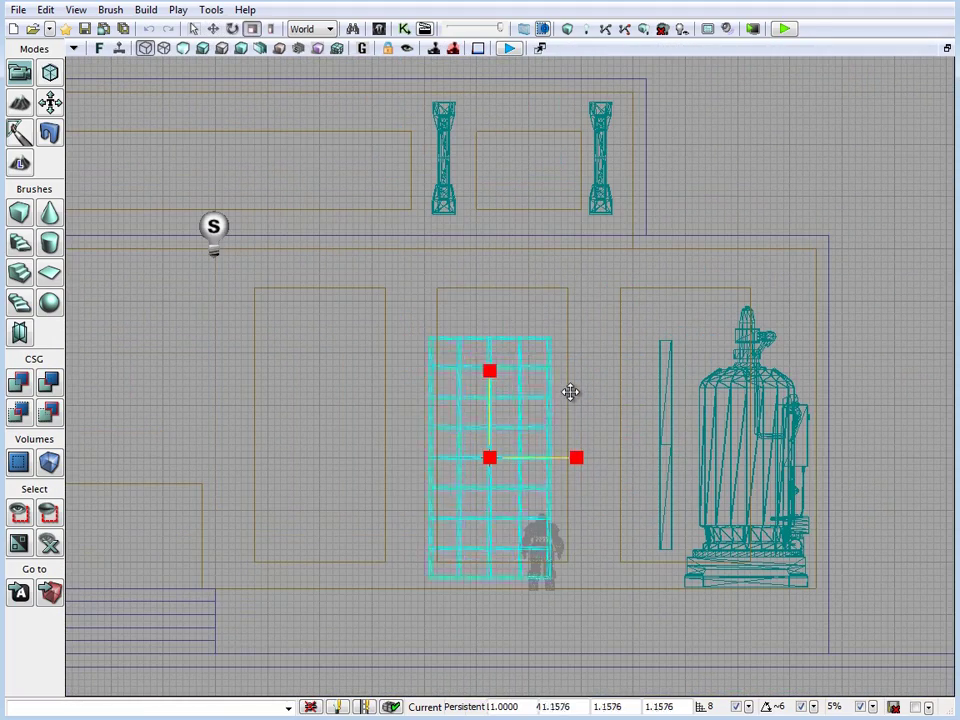
left_click_drag(570, 392, 647, 459)
key("space")
key("space")
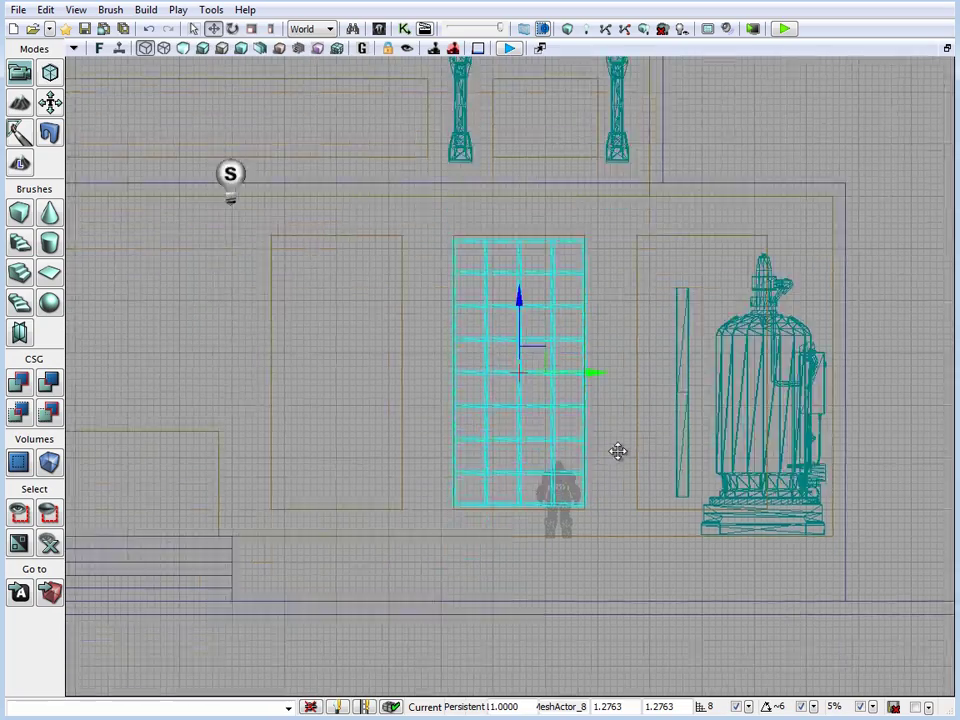
scroll(619, 452, "up", 2)
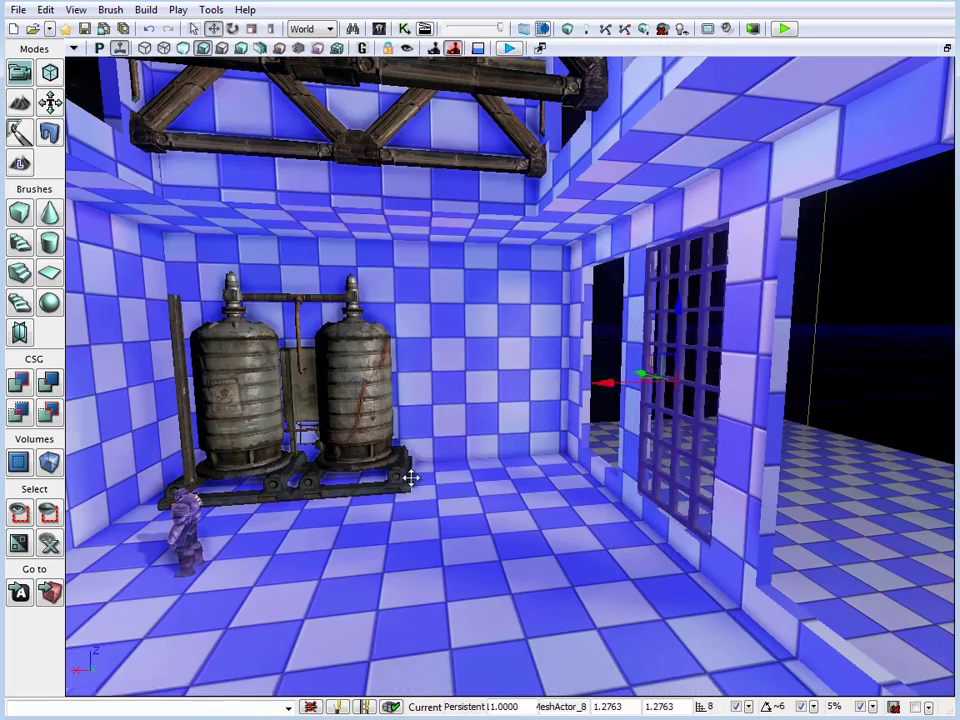
left_click_drag(411, 478, 418, 476)
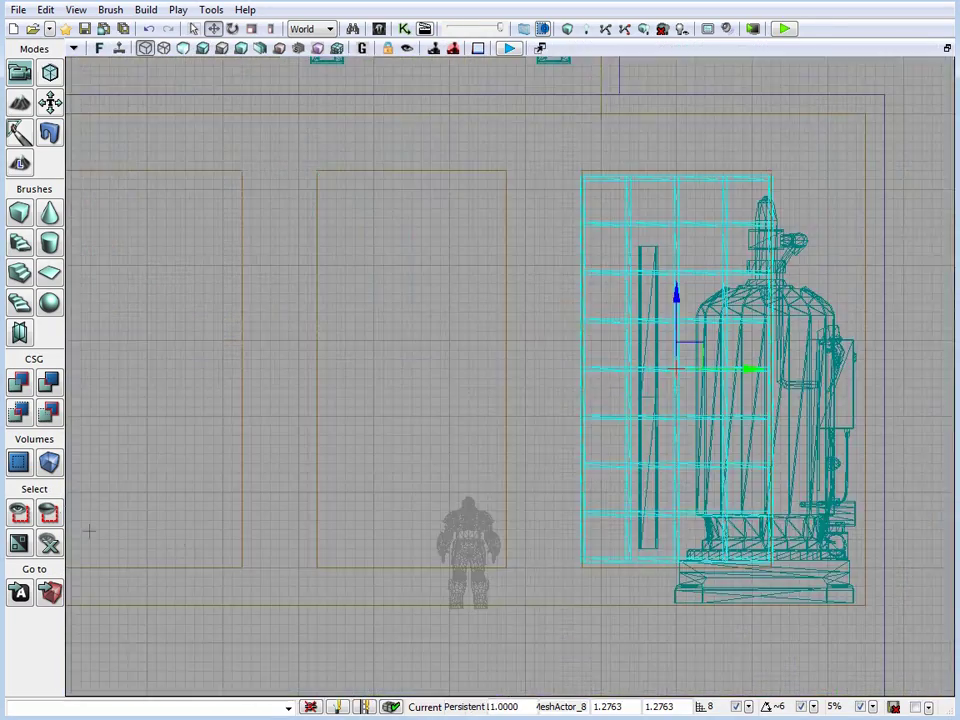
Drag the opening brush's top vertices to match the window frame and shift the opening left.
scroll(631, 536, "up", 2)
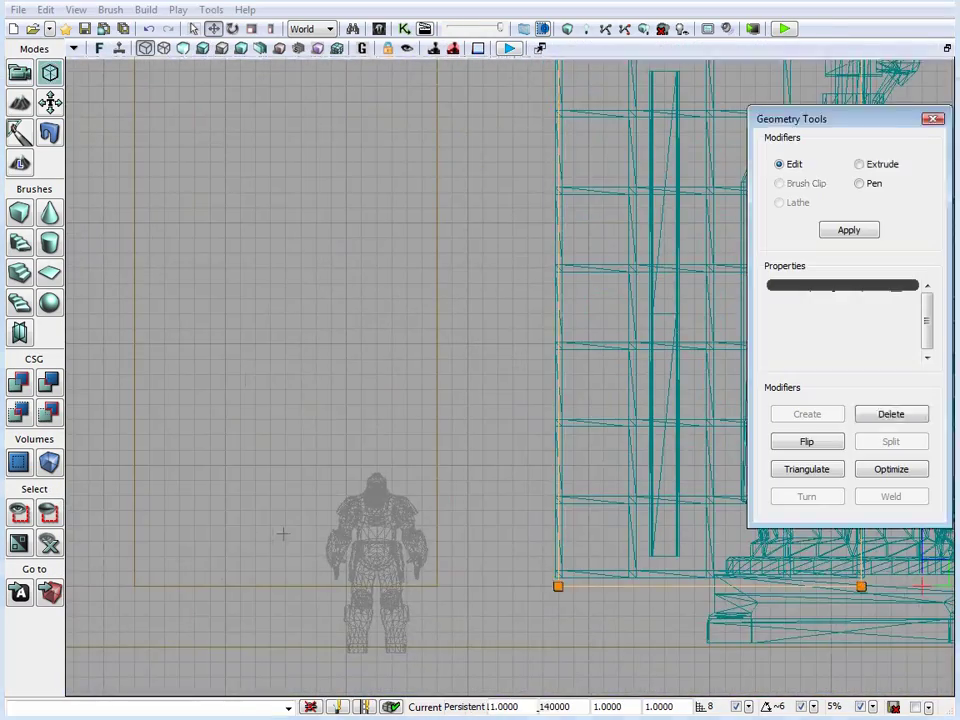
left_click_drag(316, 300, 316, 540)
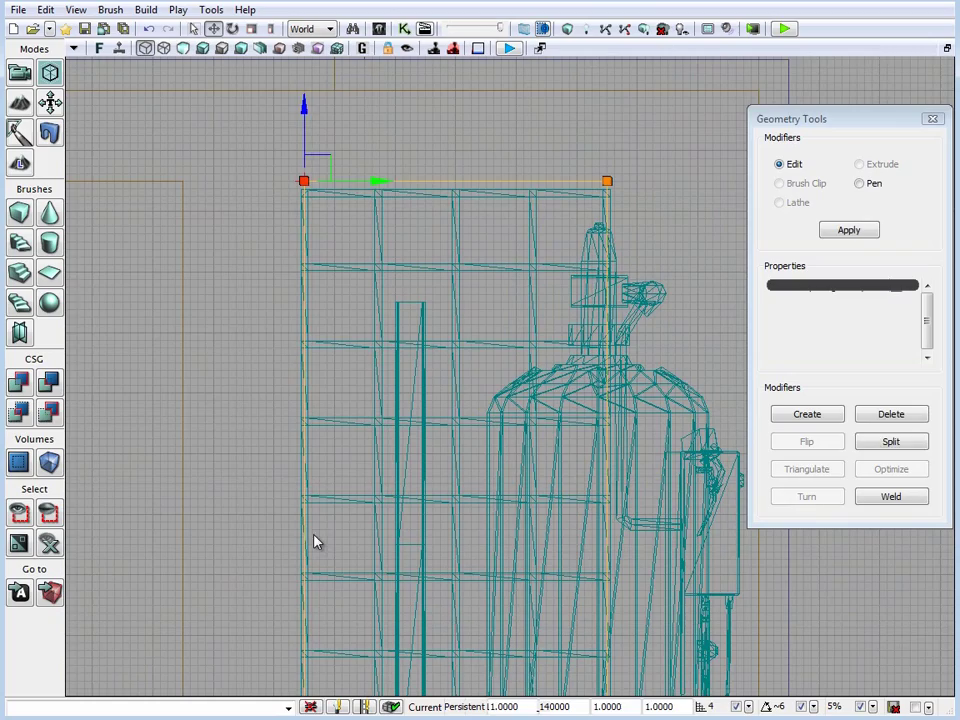
scroll(545, 527, "down", 2)
key("shift+1")
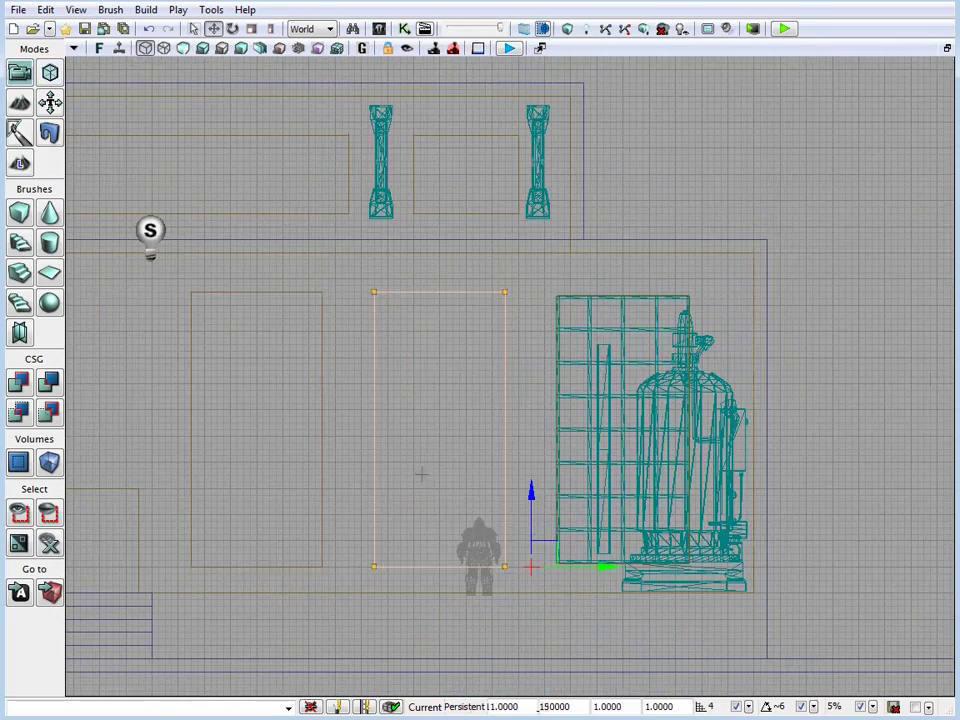
key("ctrl+z")
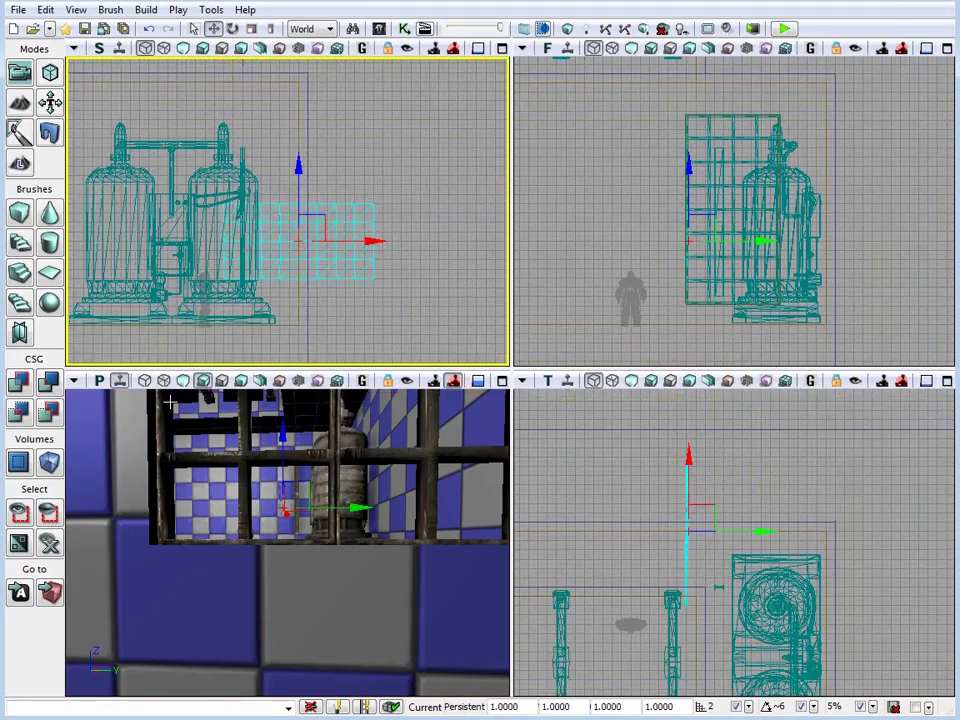
key("space")
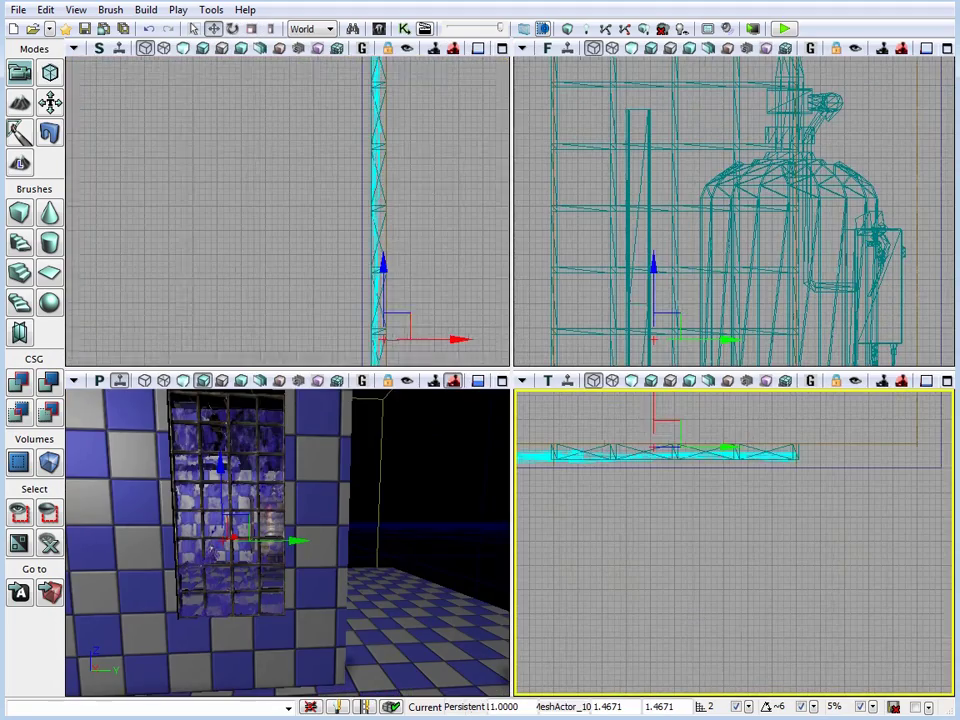
Rotate, resize and move window frame copies into the exterior wall openings.
key("space")
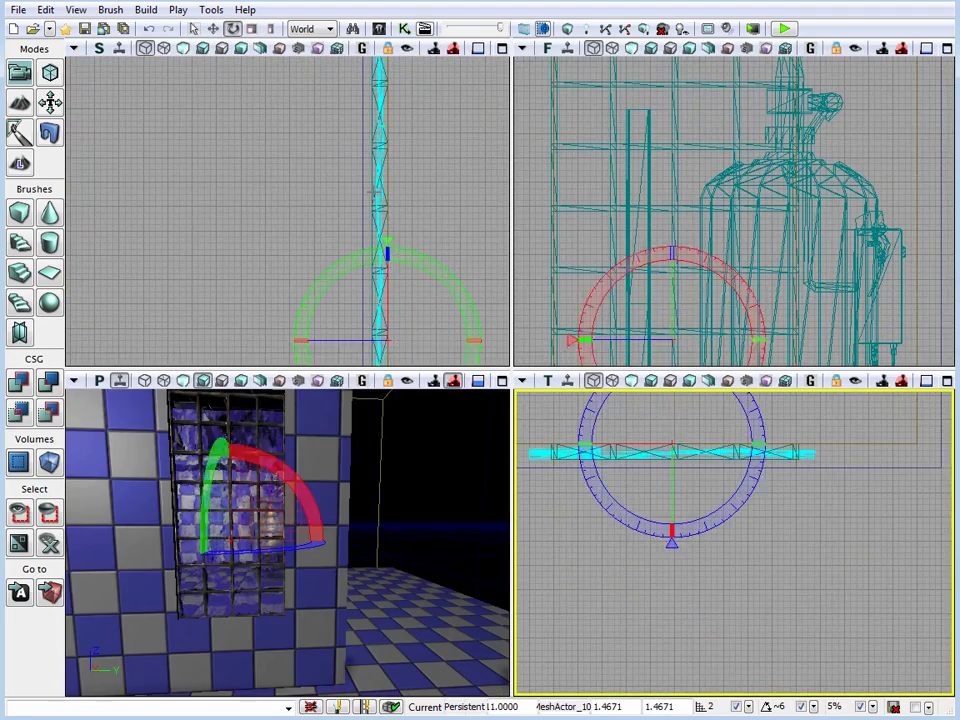
key("space")
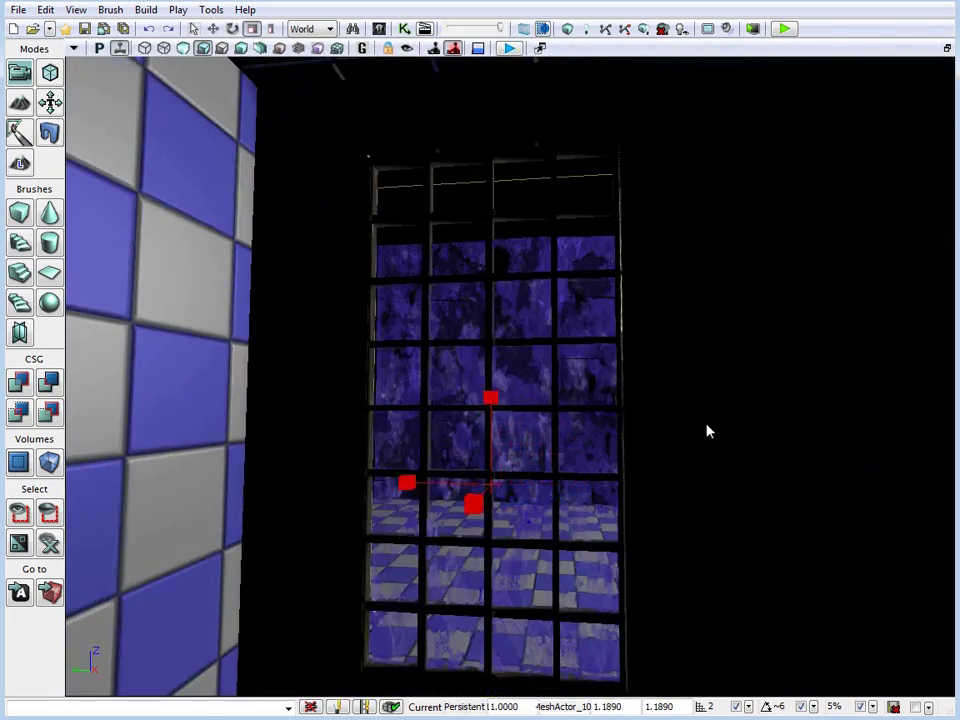
key("space")
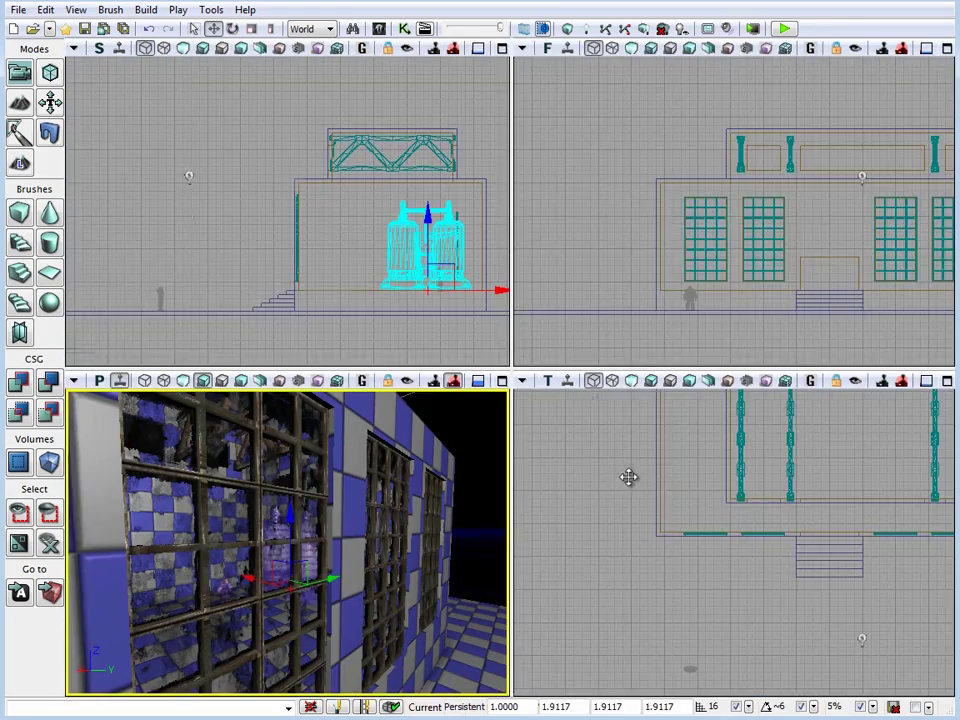
Zoom the view in on the two upper pillars where the grating goes.
scroll(546, 504, "up", 5)
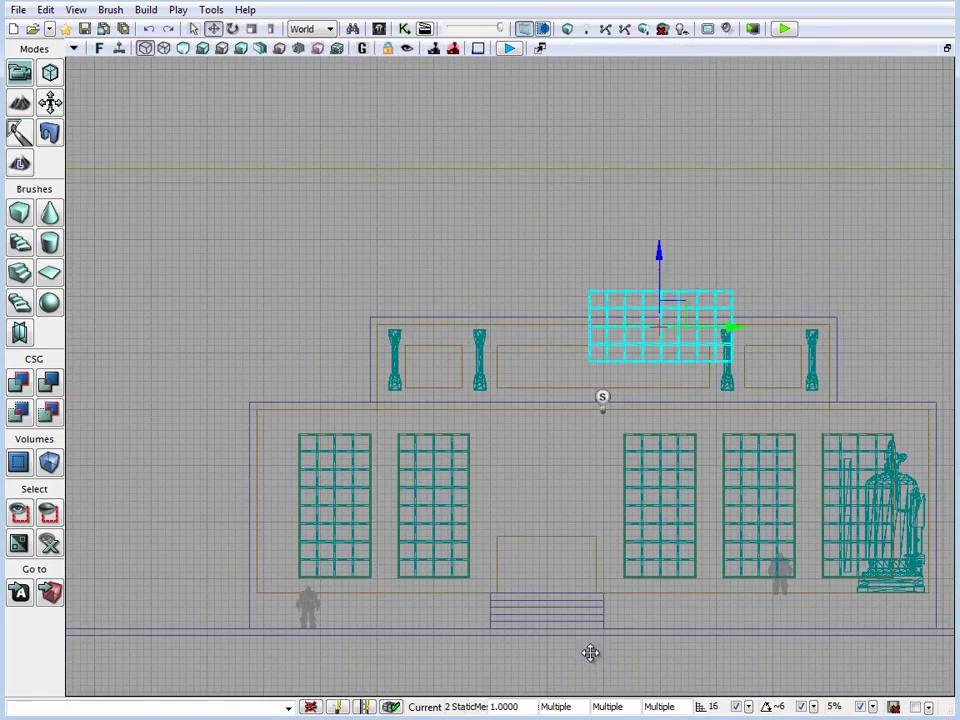
scroll(590, 653, "up", 3)
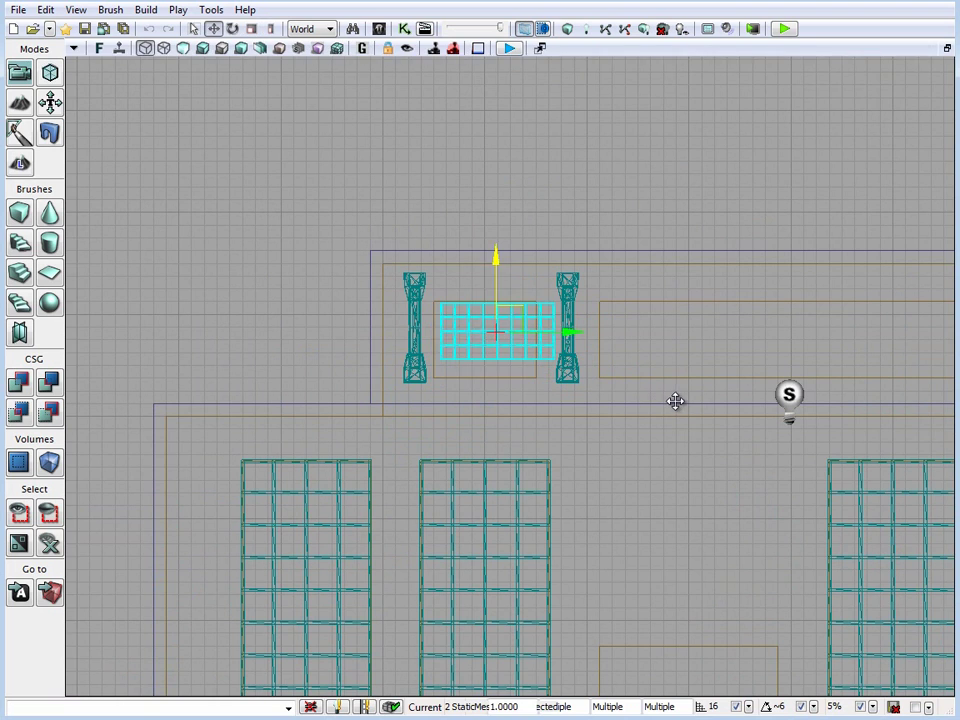
Rotate the grating about 28 degrees and edit its brush geometry on a much finer snapping grid.
key("space")
left_click_drag(575, 385, 539, 401)
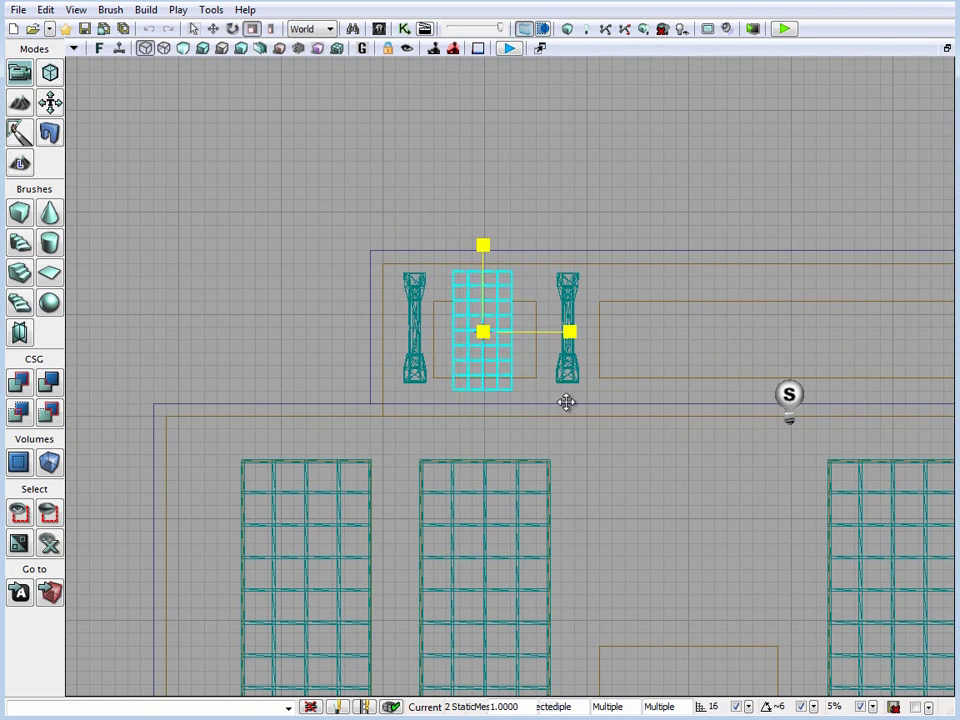
key("shift+2")
scroll(507, 405, "up", 2)
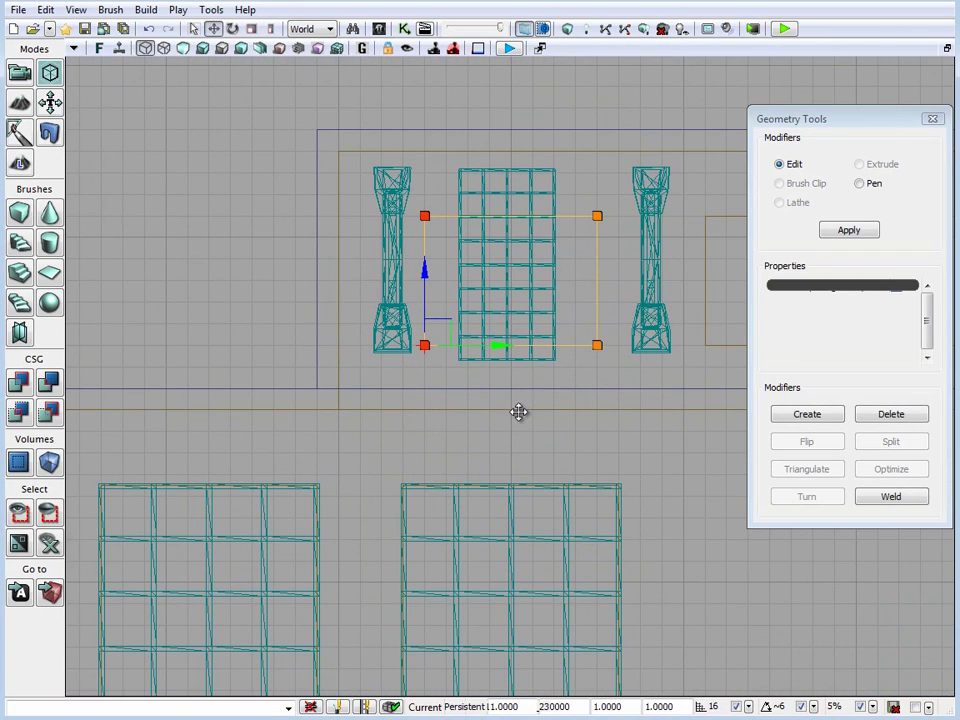
key("bracketleft")
key("bracketleft")
scroll(529, 449, "down", 2)
scroll(560, 450, "up", 5)
key("bracketleft")
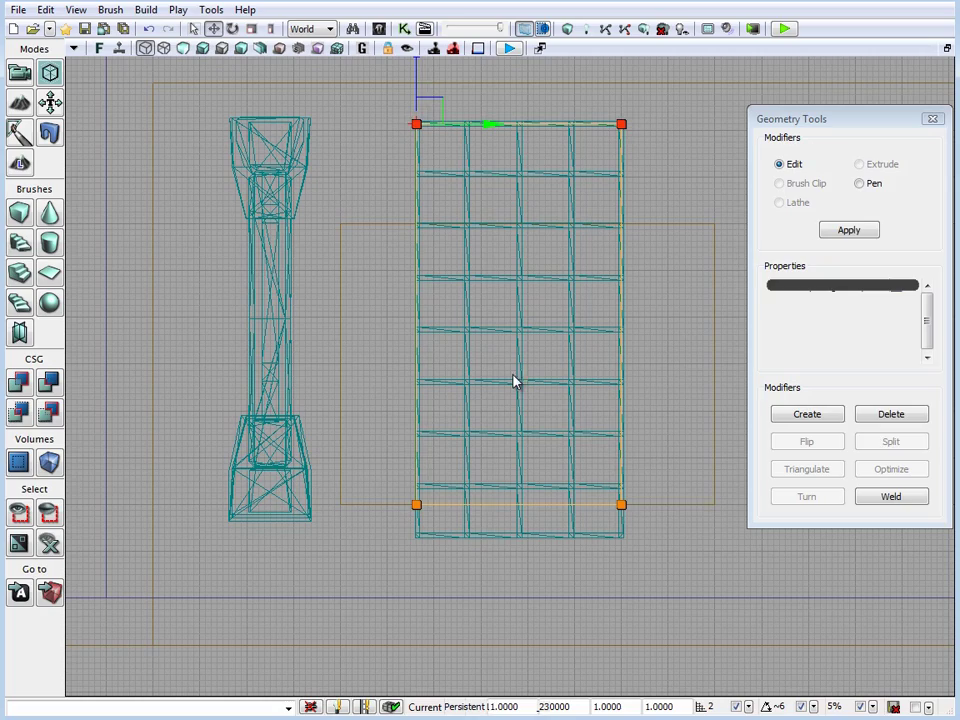
Bring more of the window gratings into view and exit geometry editing back to normal mode.
scroll(570, 424, "down", 2)
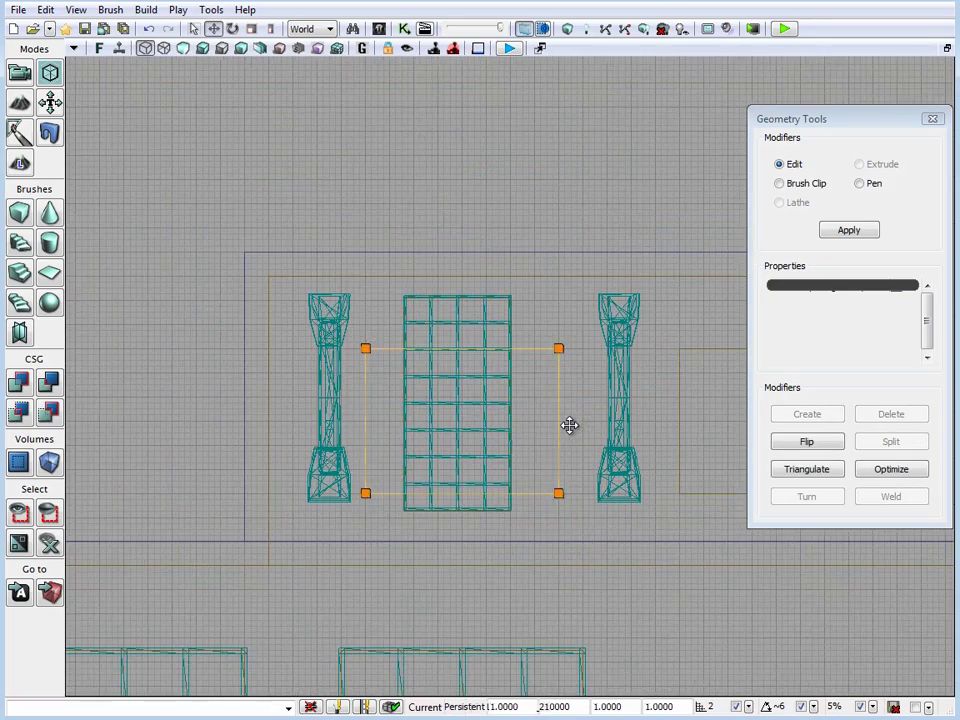
scroll(570, 426, "down", 2)
left_click_drag(570, 426, 613, 374)
key("shift+1")
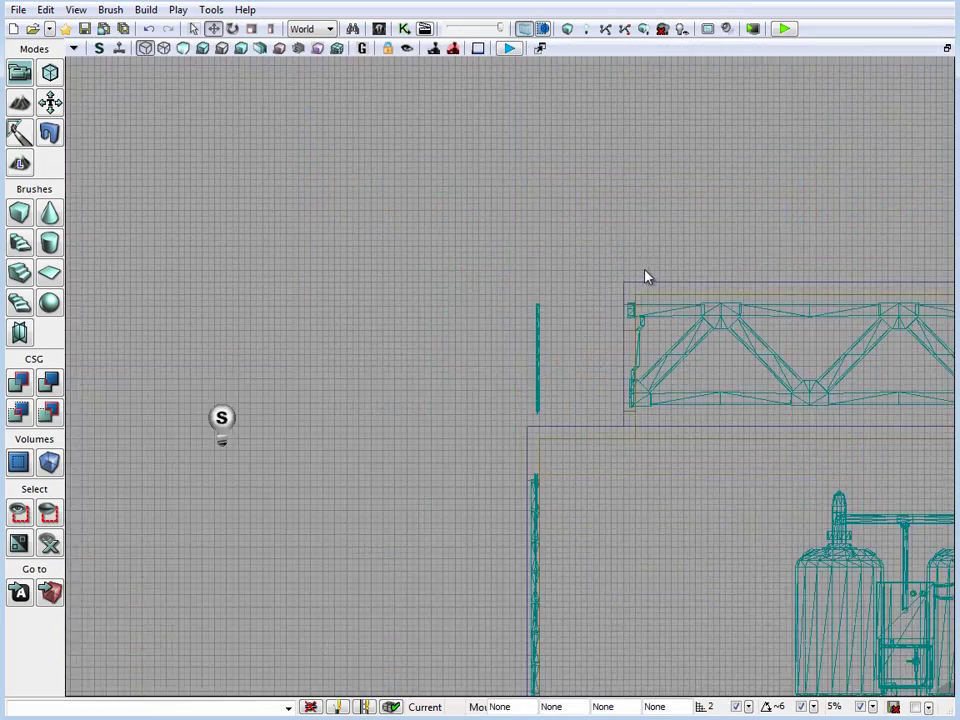
scroll(394, 553, "up", 5)
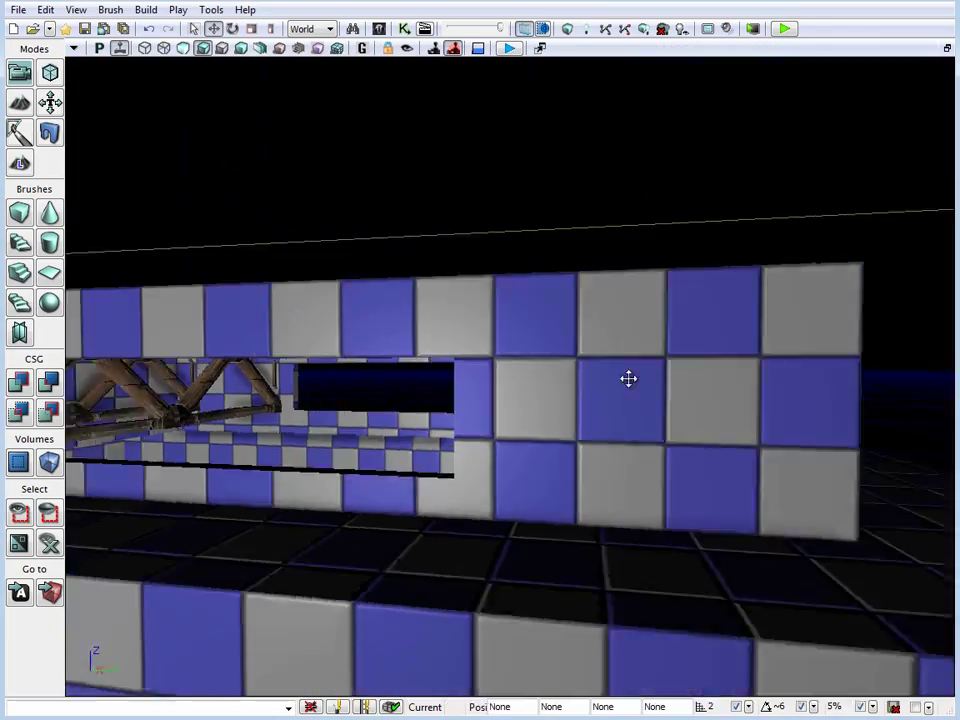
Switch to brush wireframe and enlarge the top-down view centred on the truss.
left_click_drag(628, 378, 630, 381)
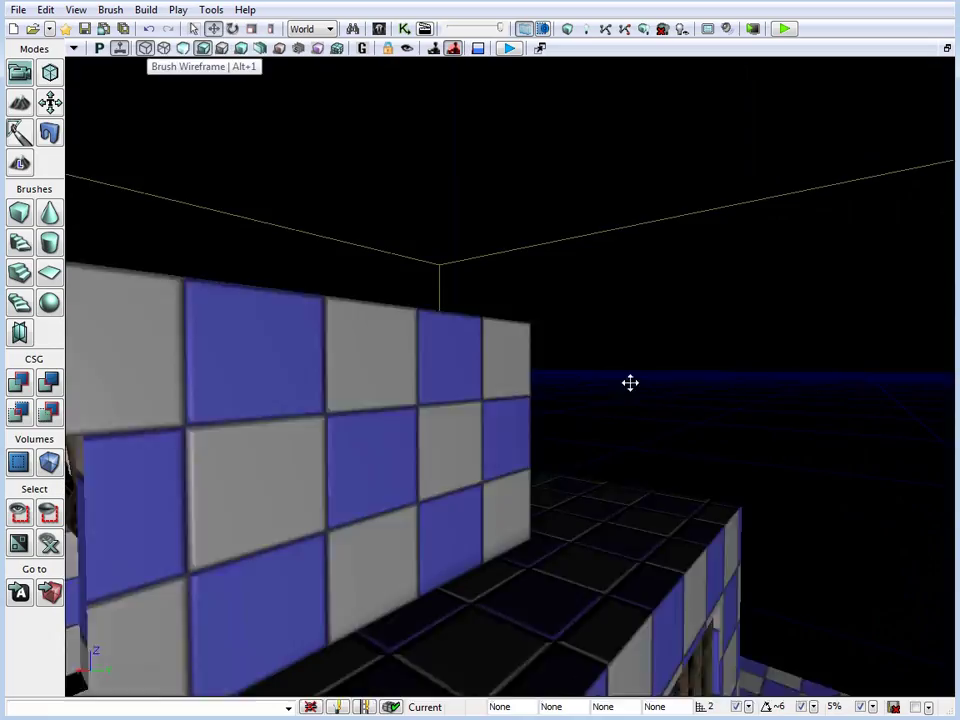
key("alt+1")
left_click_drag(290, 408, 88, 354)
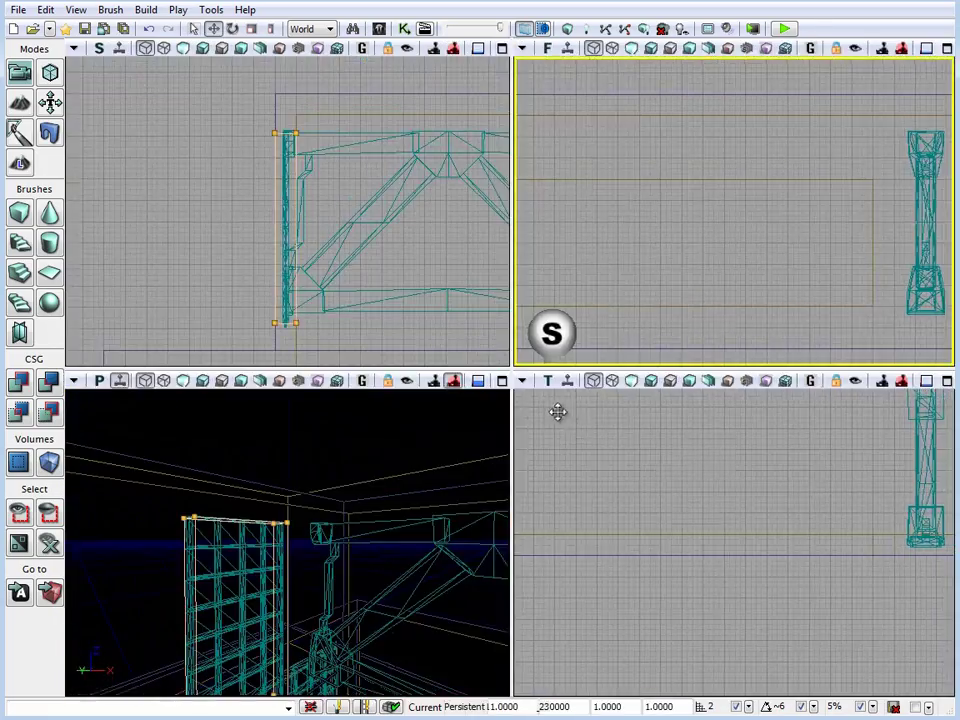
left_click(761, 416)
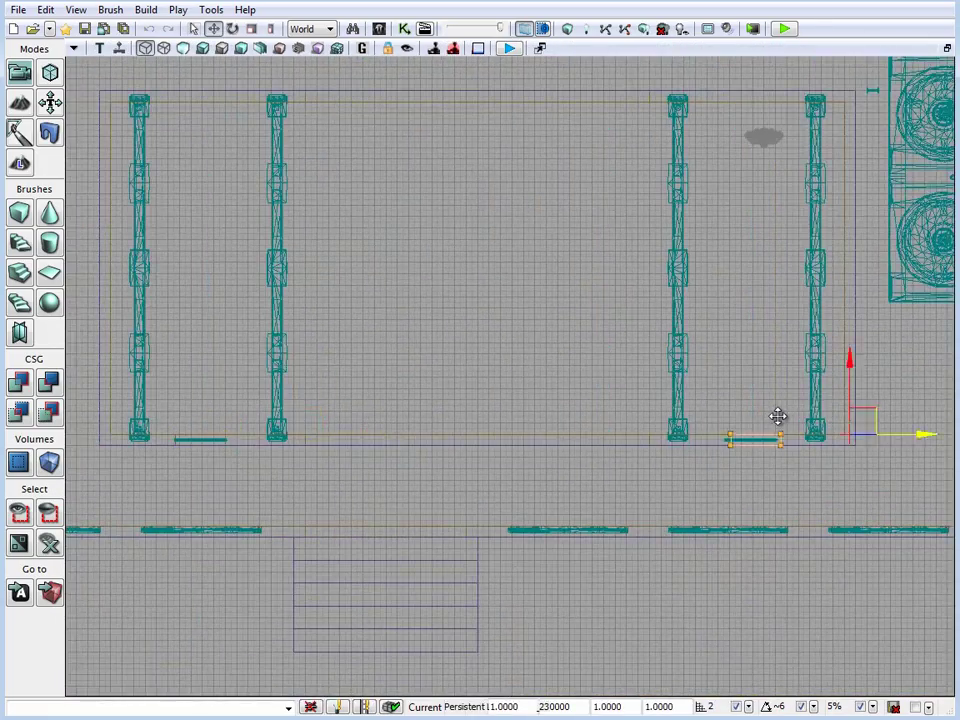
key("Home")
scroll(602, 538, "up", 2)
scroll(656, 501, "down", 3)
scroll(648, 494, "up", 3)
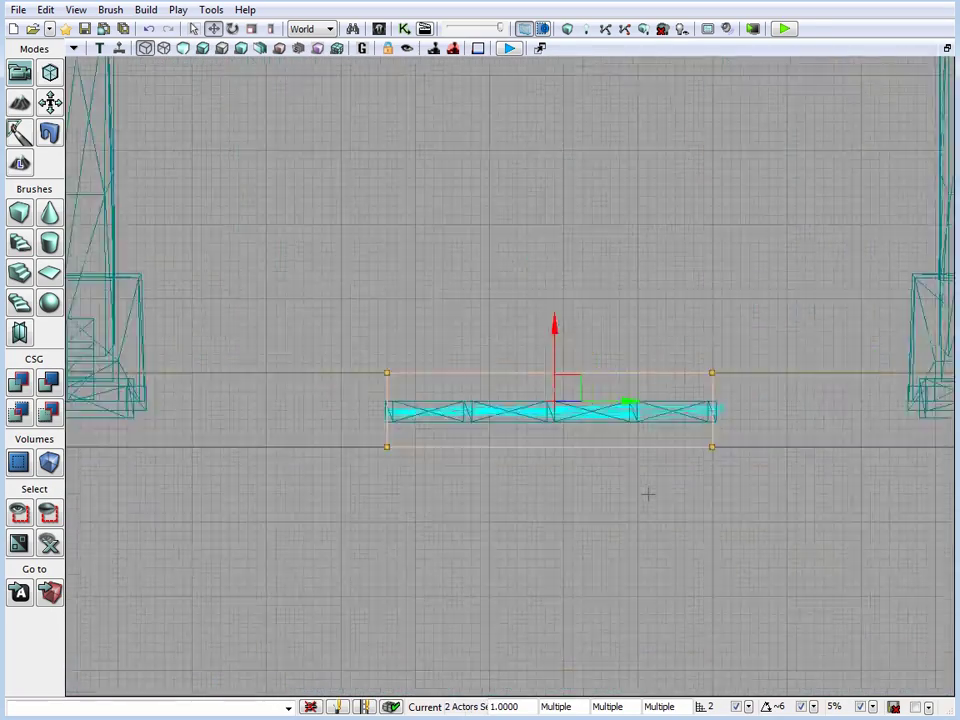
scroll(640, 530, "up", 2)
key("F11")
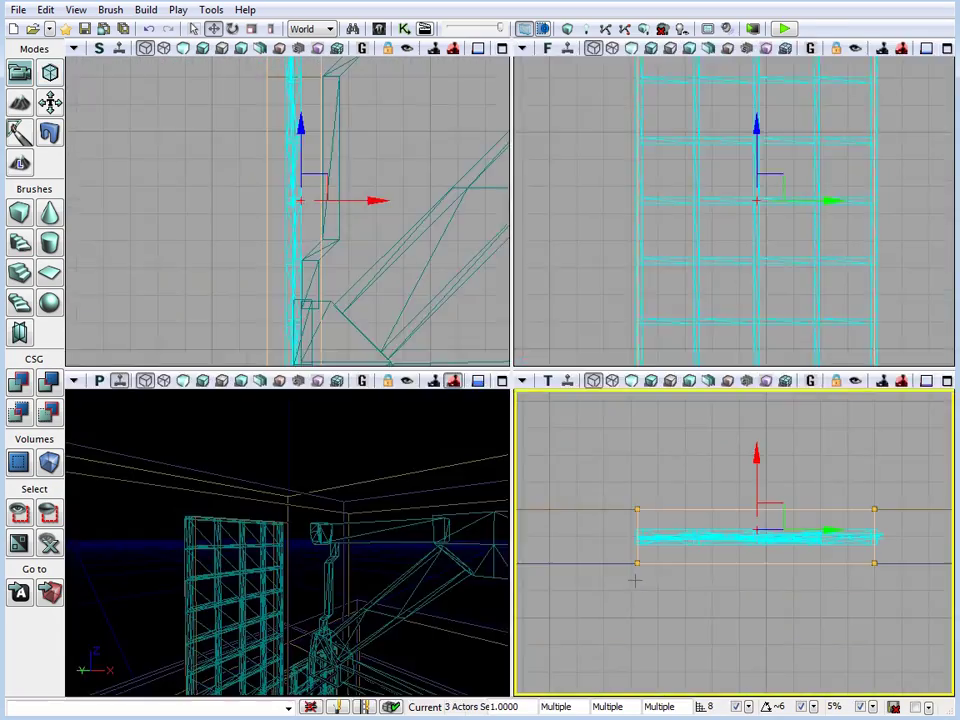
key("F11")
scroll(635, 580, "down", 3)
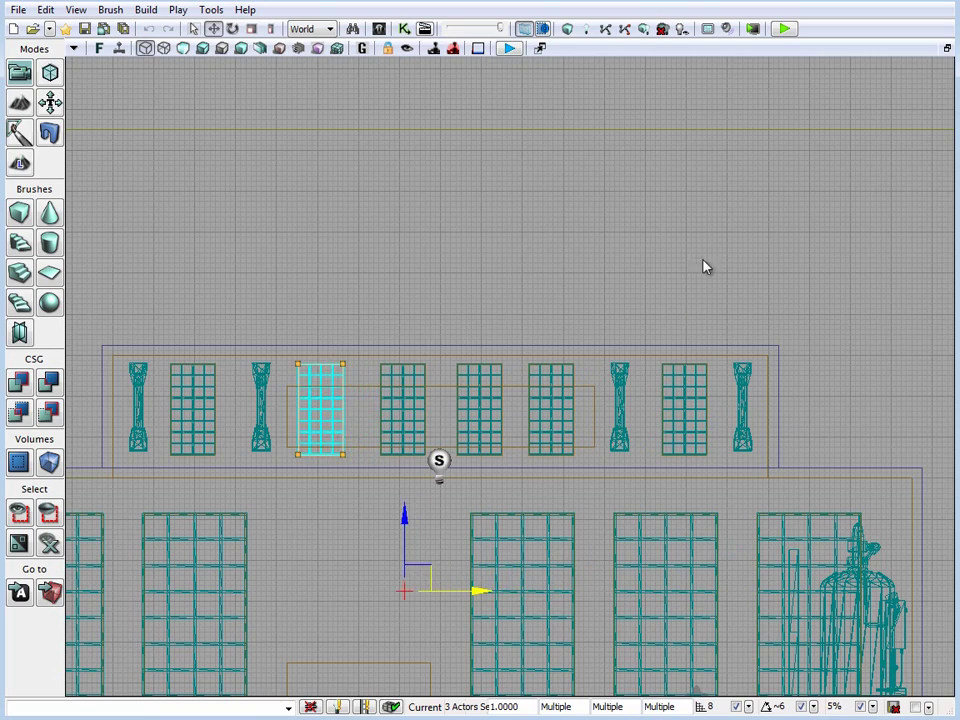
scroll(801, 334, "up", 2)
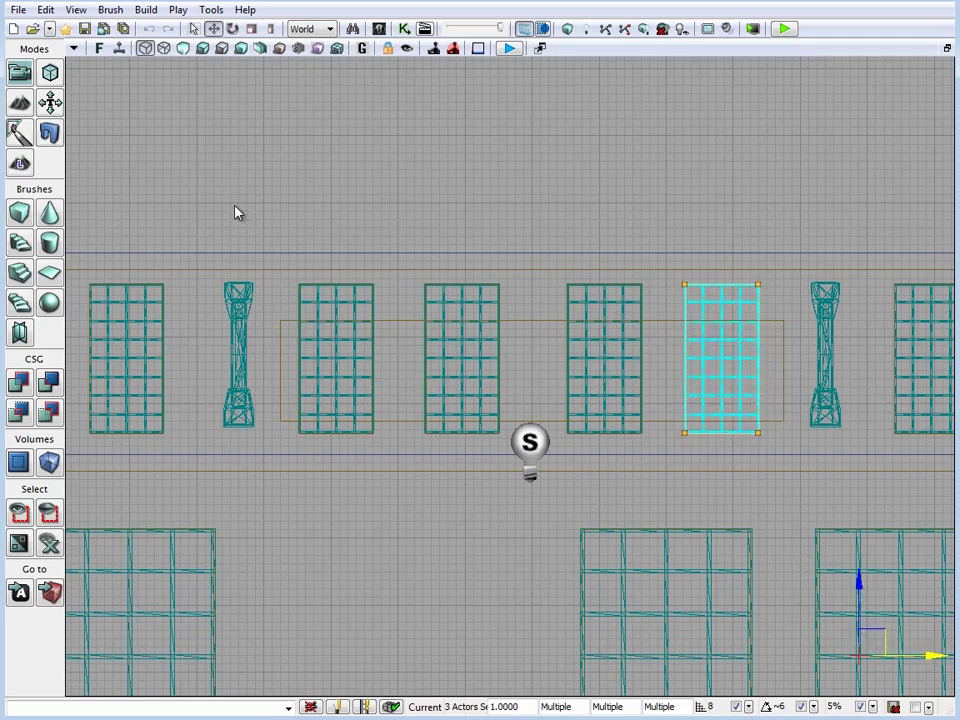
scroll(330, 433, "down", 2)
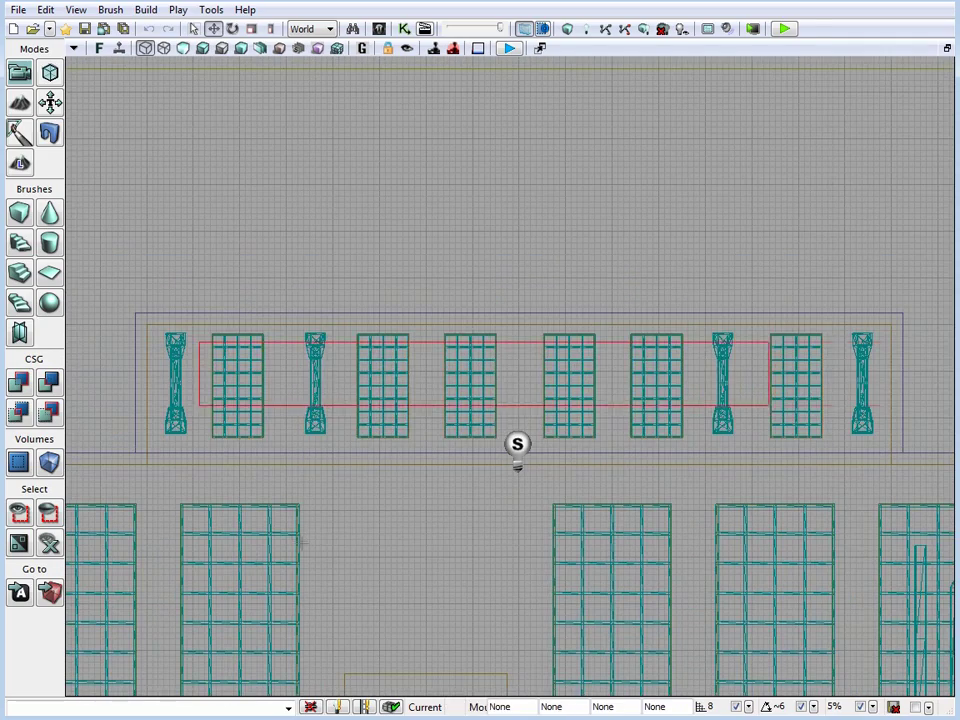
Select the upper-wall windows and duplicate them further along the wall between the pillars.
left_click_drag(300, 542, 500, 537, "ctrl+alt")
scroll(606, 469, "up", 4)
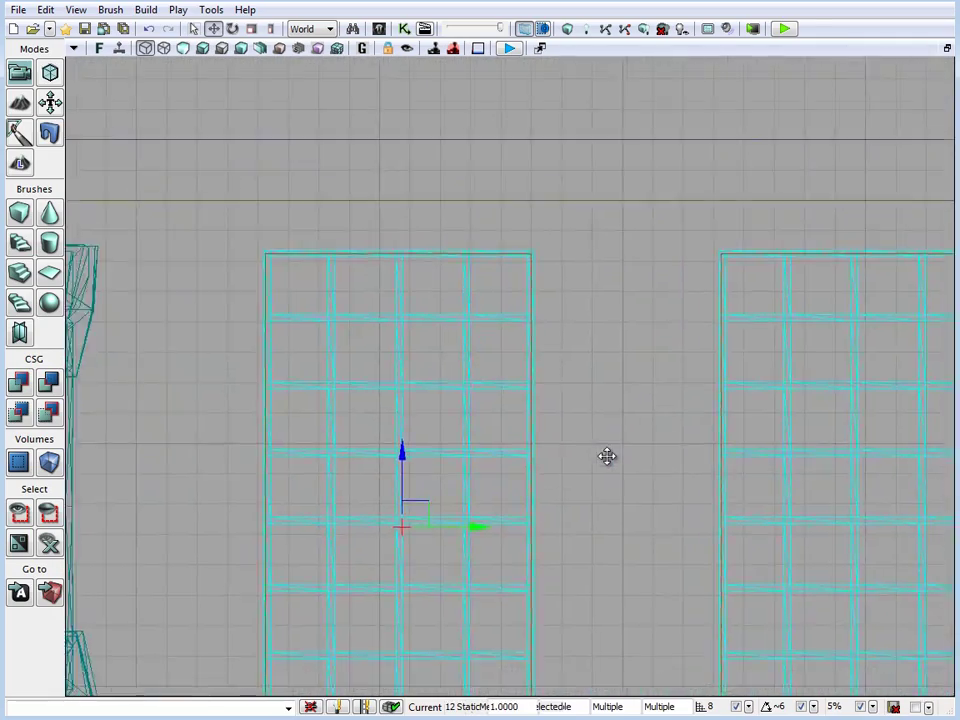
scroll(608, 458, "down", 3)
left_click(210, 440)
key("ctrl+w")
key("ctrl+w")
key("ctrl+w")
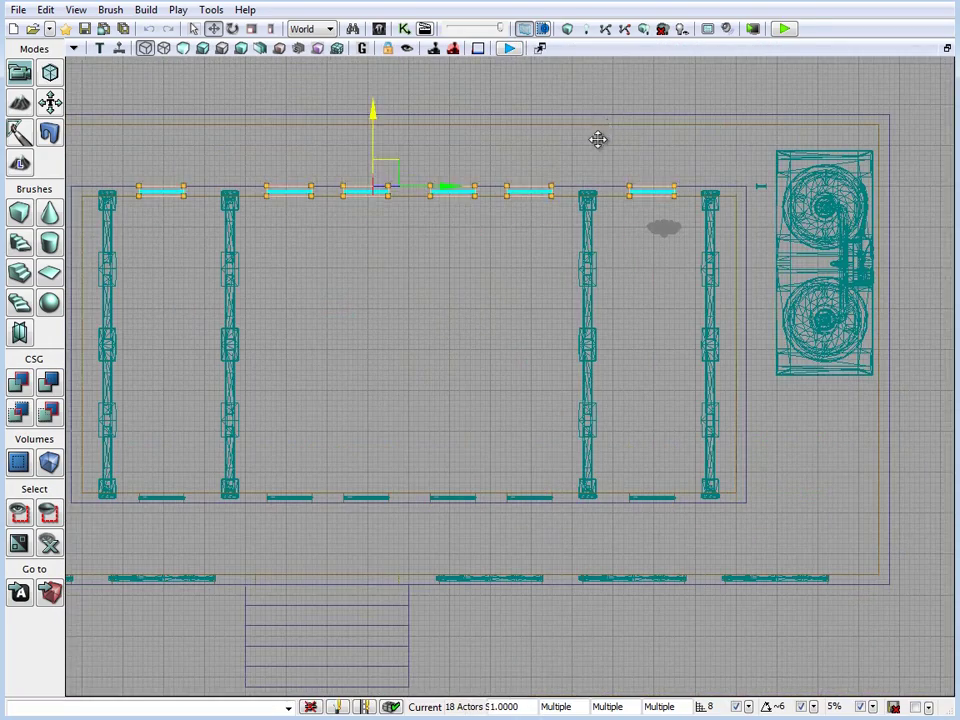
scroll(456, 300, "up", 5)
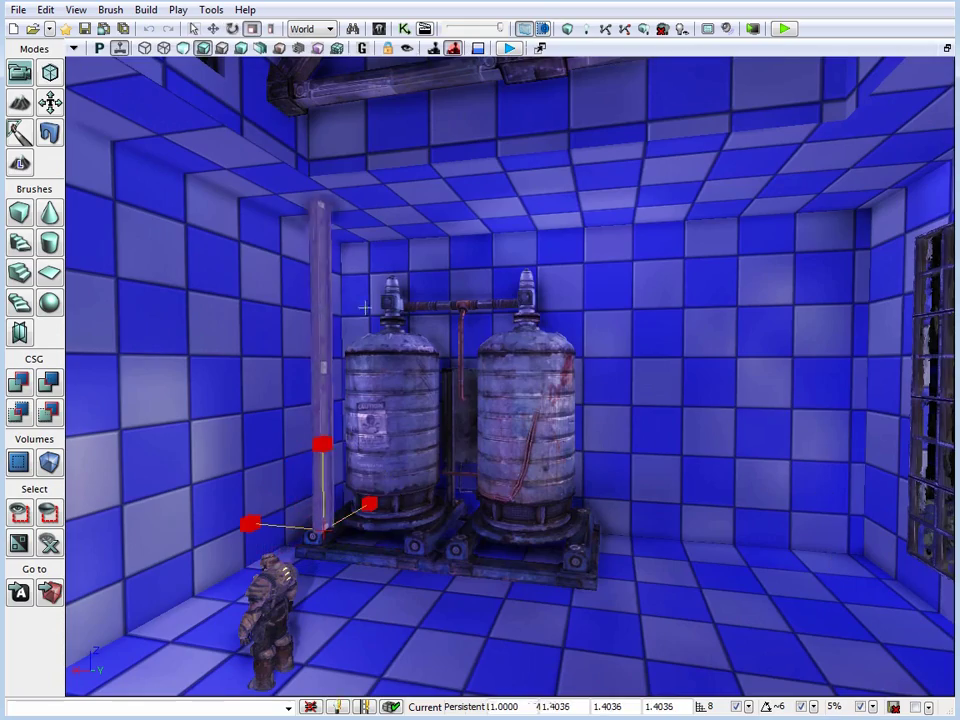
Rotate and reposition the I-beam post against the wall beside the tanks.
left_click_drag(365, 306, 398, 484)
key("space")
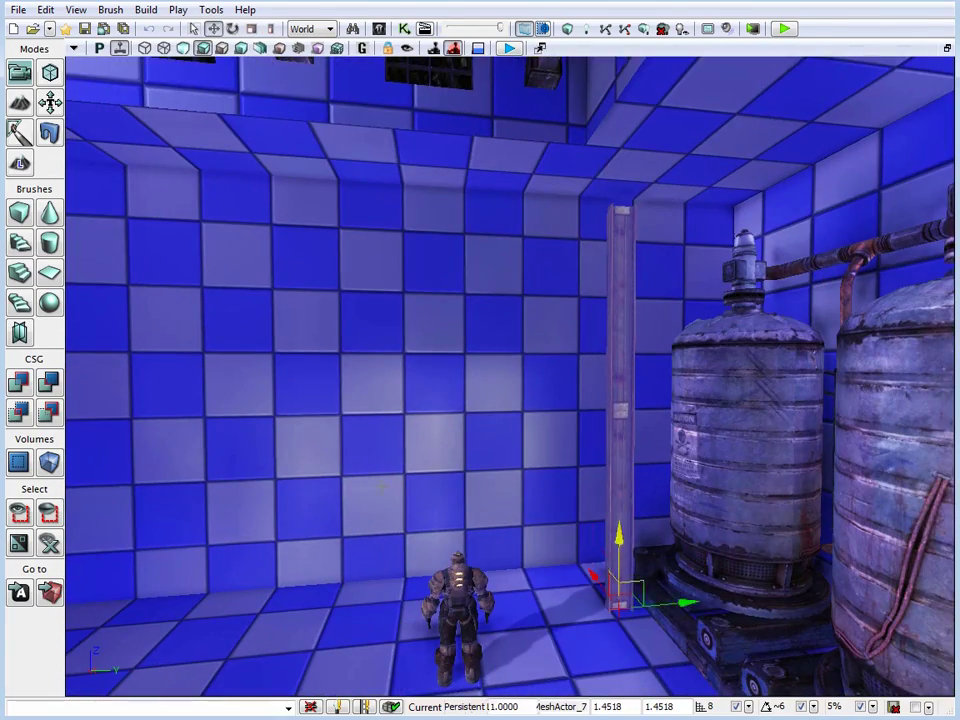
right_click_drag(493, 330, 897, 323)
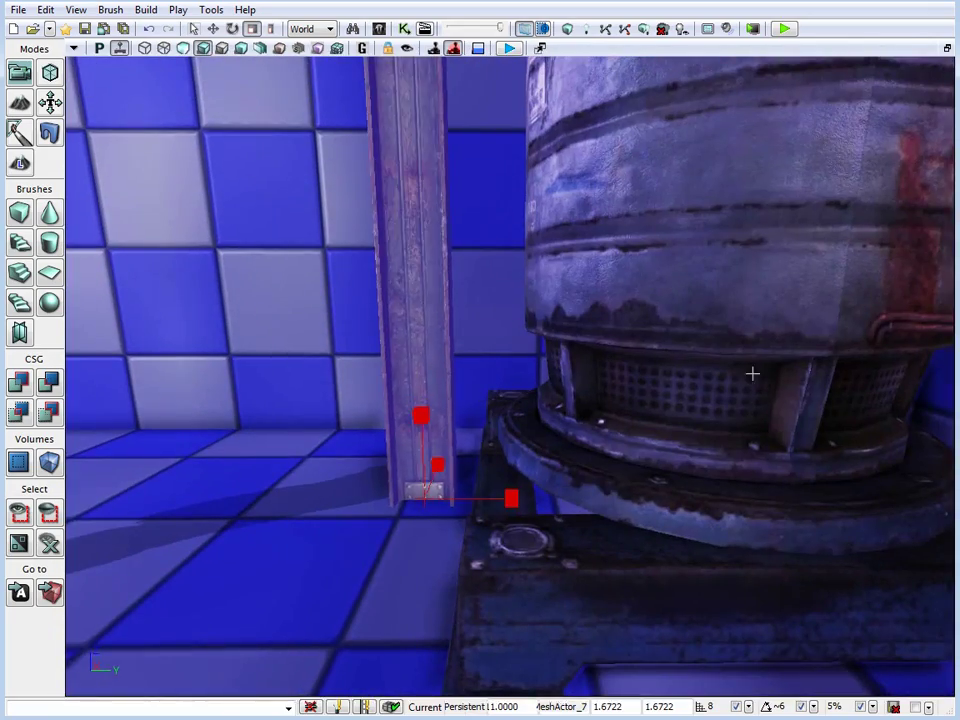
right_click_drag(752, 373, 634, 287)
key("space")
Select the S_HU_Deco_Pipes_SM_Pipe01 pipe mesh in the Content Browser for the tank room.
key("ctrl+shift+f")
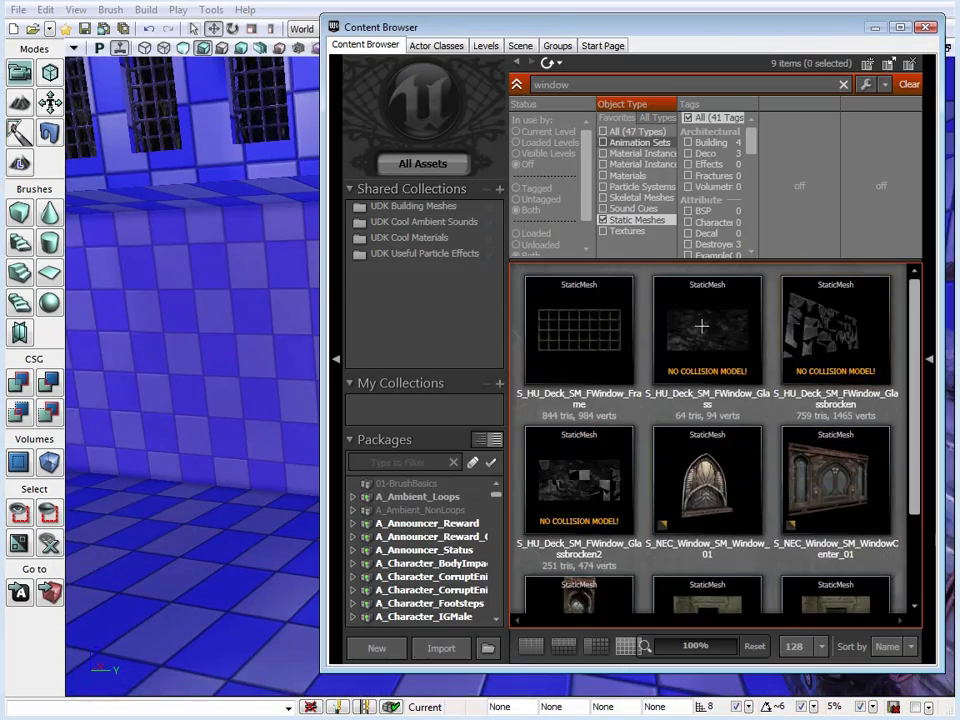
scroll(698, 341, "down", 10)
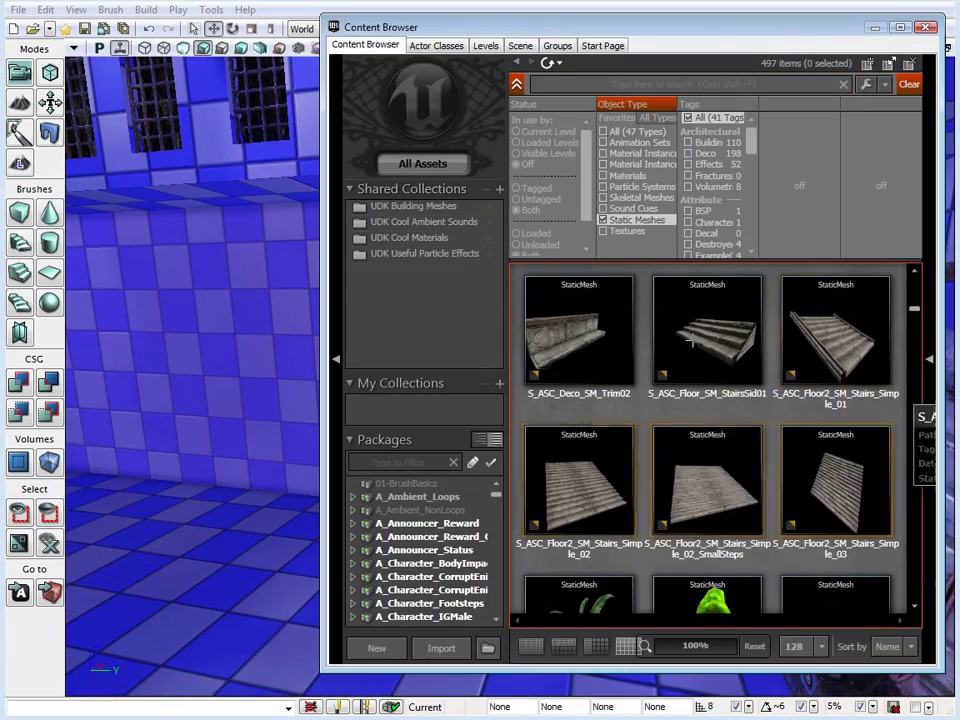
scroll(690, 341, "down", 15)
left_click(561, 391)
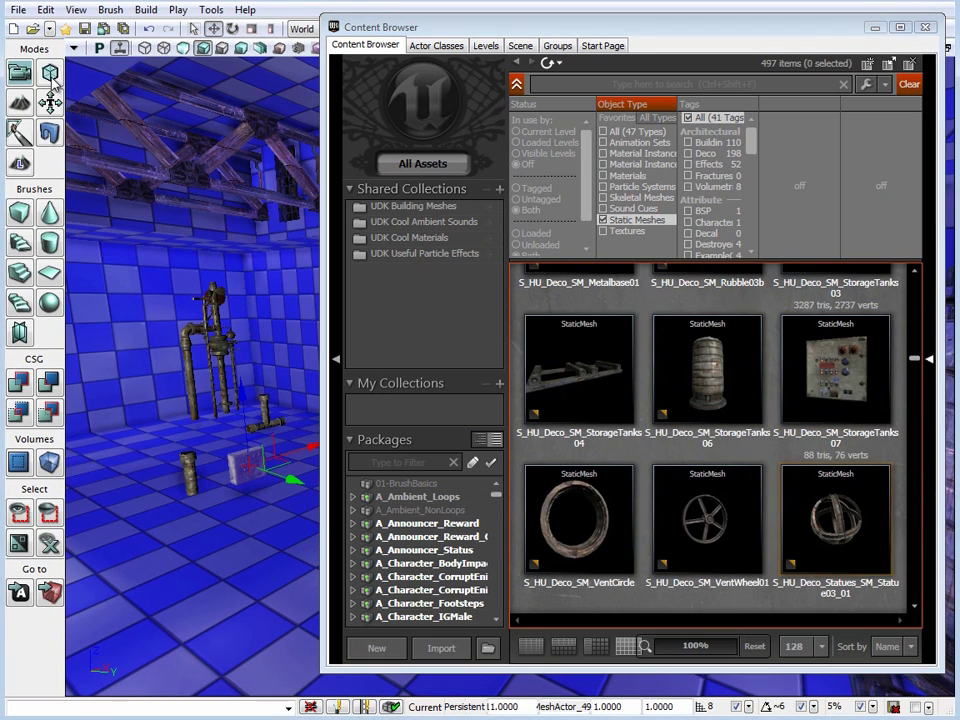
Place the FireEscape_Straight256 grate in the level, then preview it and the FireEscape_Stairs mesh.
scroll(715, 440, "down", 5)
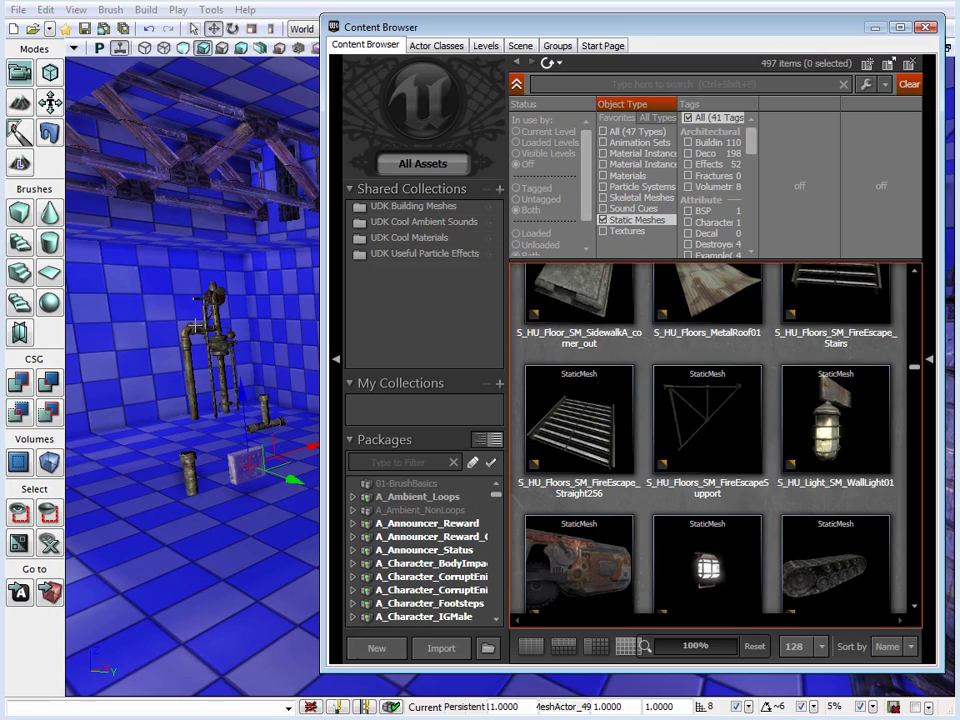
left_click(578, 420)
left_click_drag(578, 420, 170, 650)
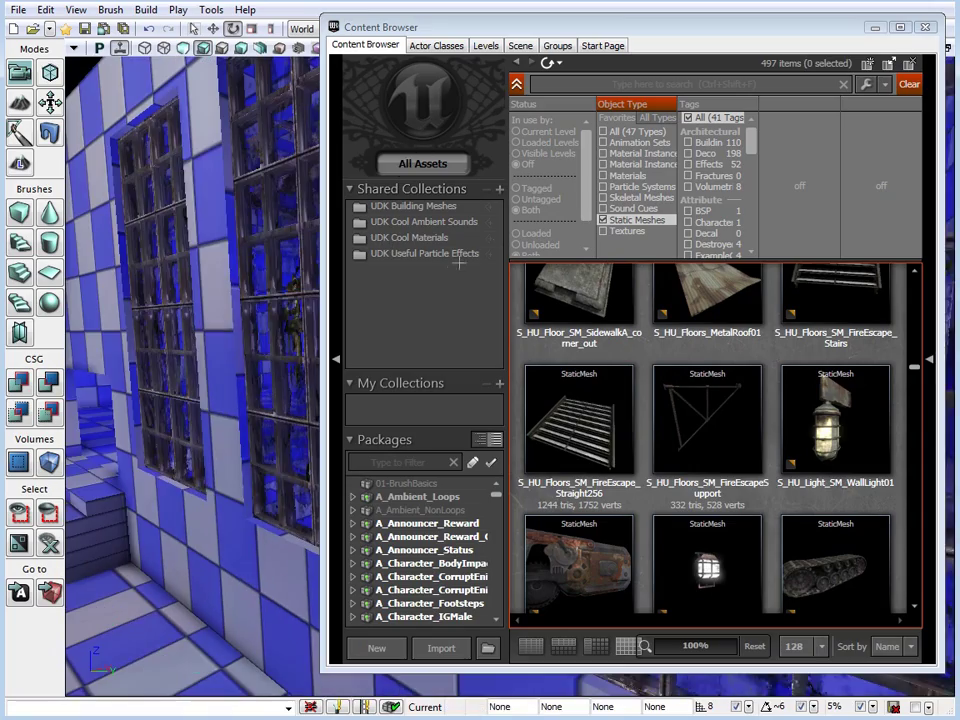
double_click(585, 415)
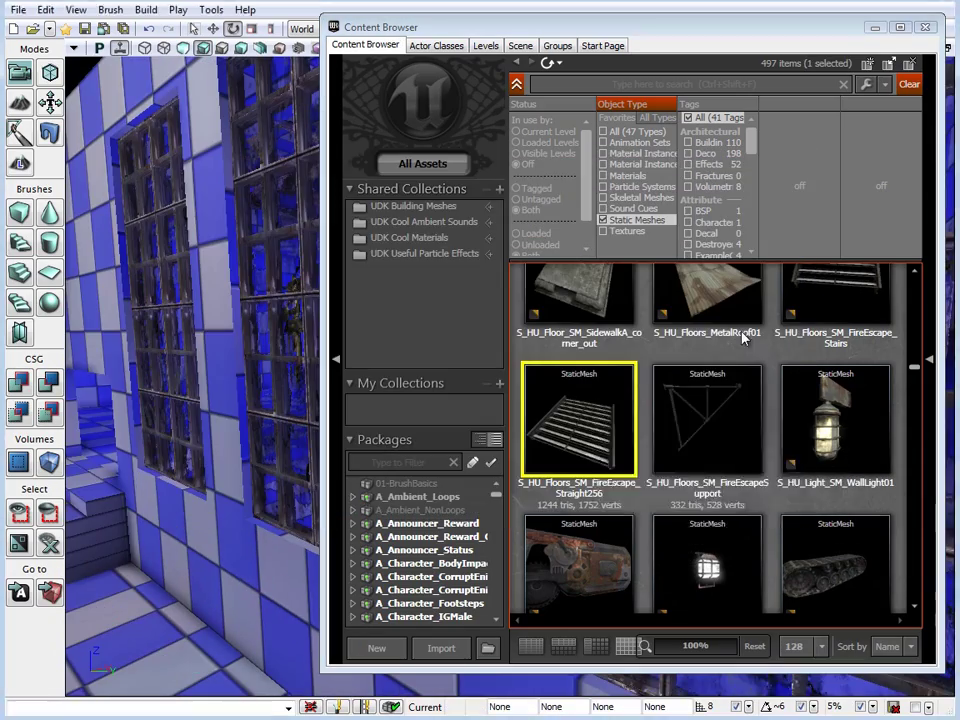
double_click(836, 305)
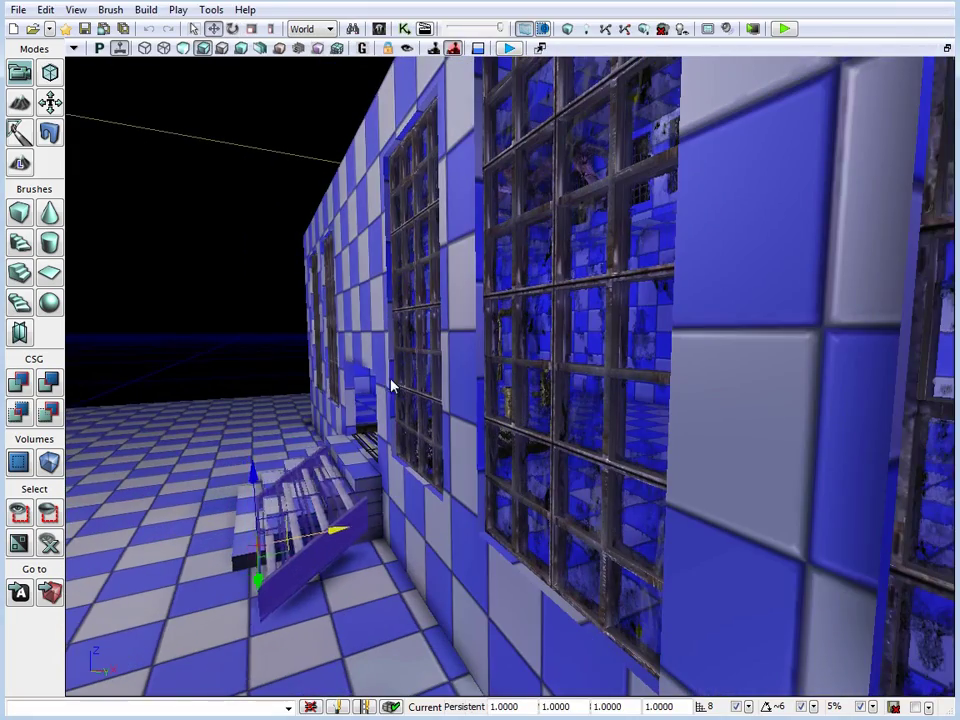
Rotate the fire-escape stairs up to the wall's doorway opening and rebuild the level's lighting.
key("space")
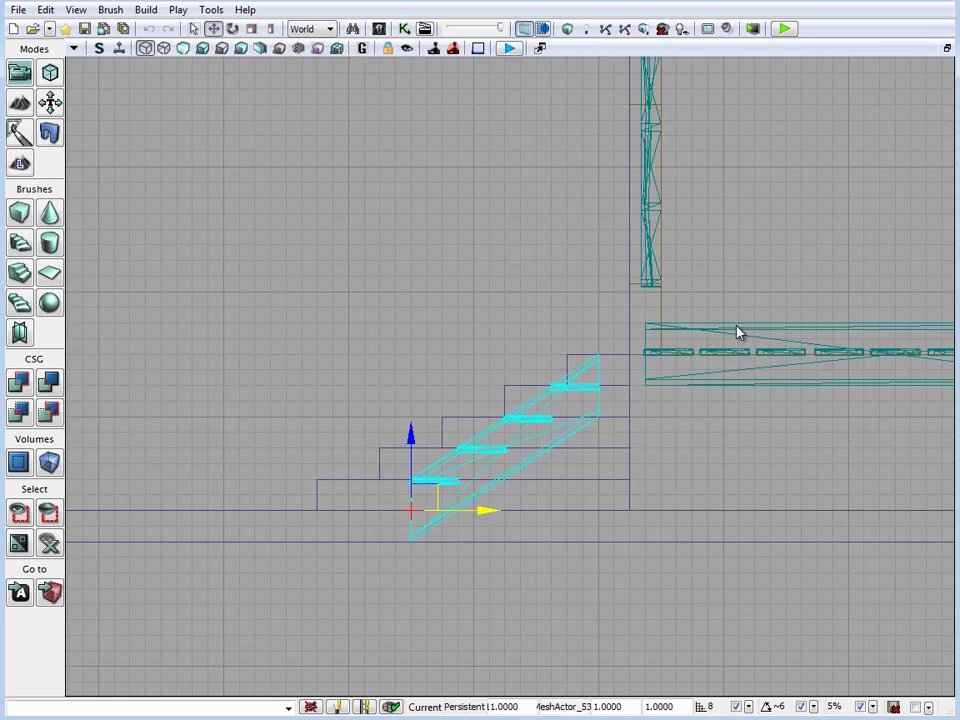
key("alt+g")
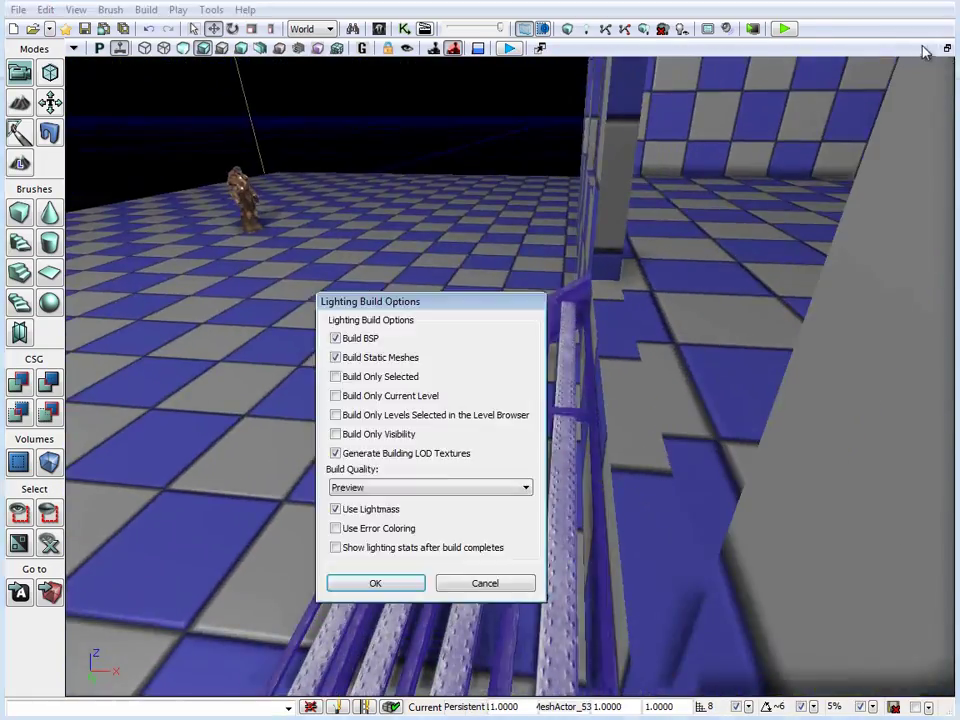
key("Return")
right_click(209, 493)
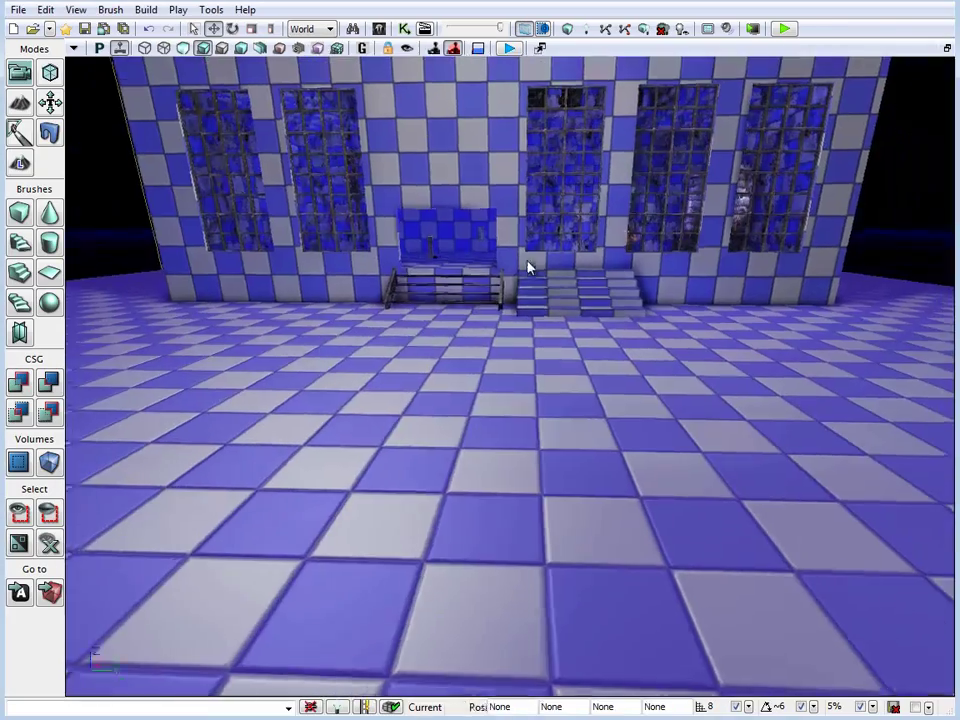
right_click(407, 411)
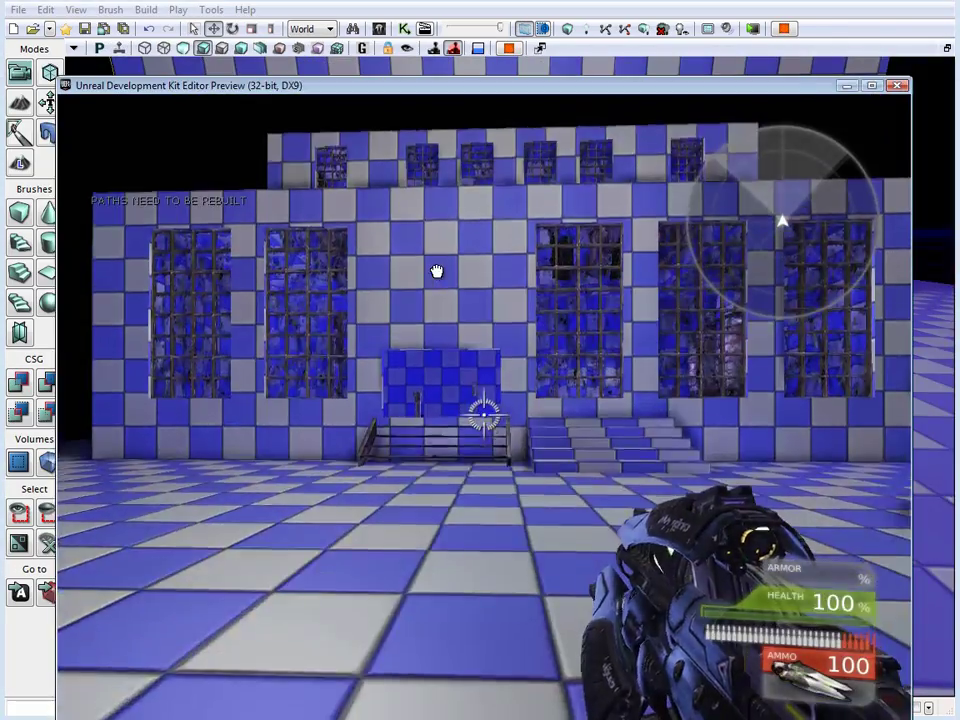
key("w")
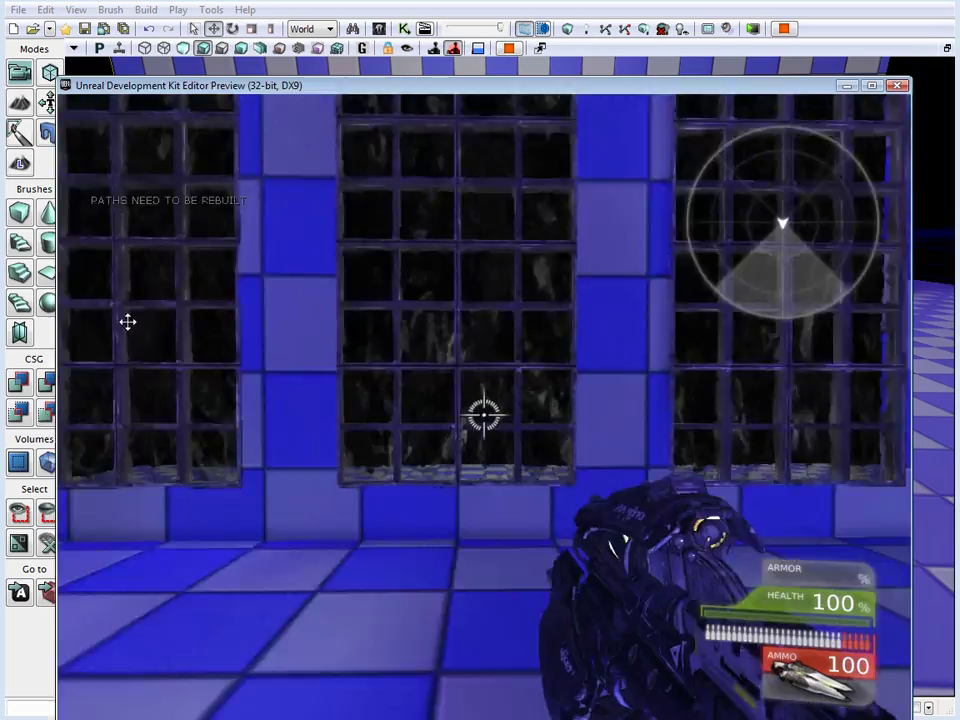
key("s")
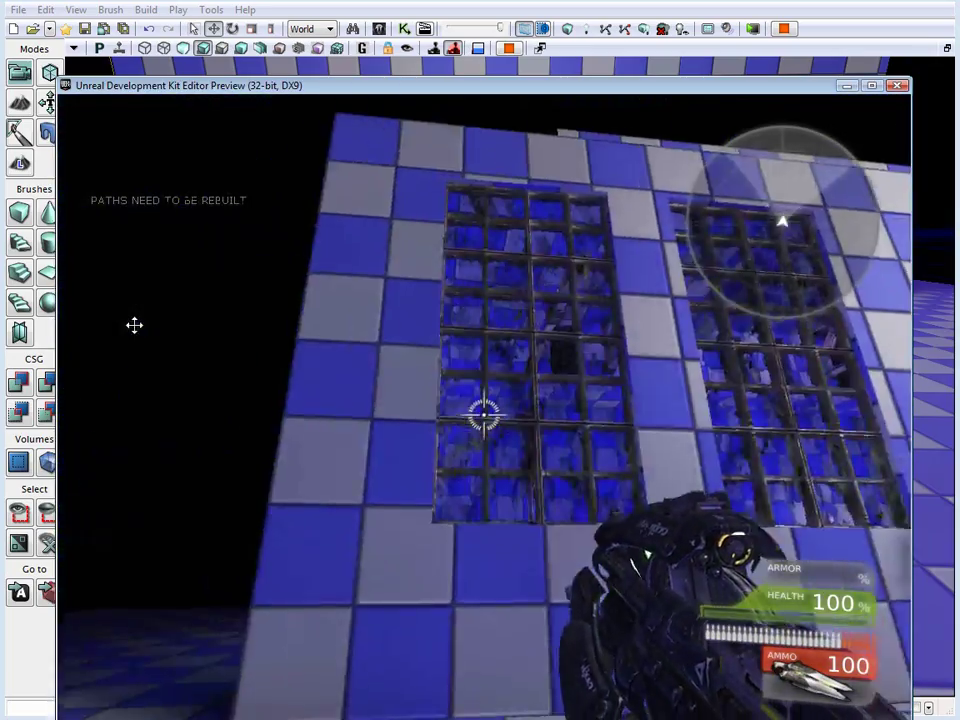
key("Escape")
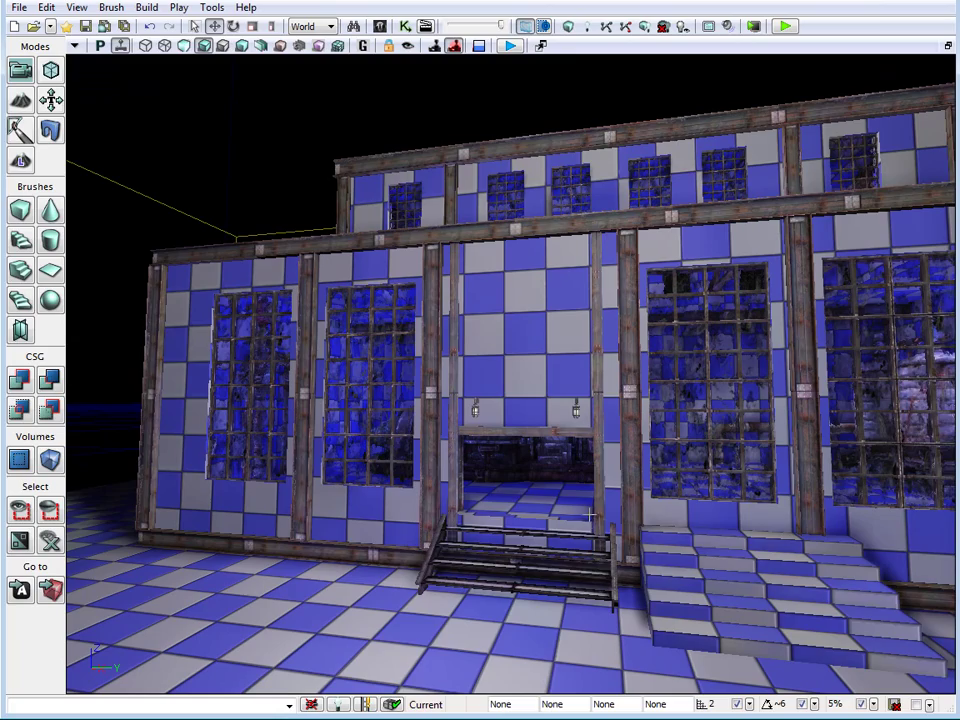
Fly the camera toward the doorway and stairs, then sweep across the facade's left and right ends.
mouse_move(590, 513)
left_mouse_down()
mouse_move(626, 520)
mouse_move(570, 517)
mouse_move(590, 510)
left_mouse_up()
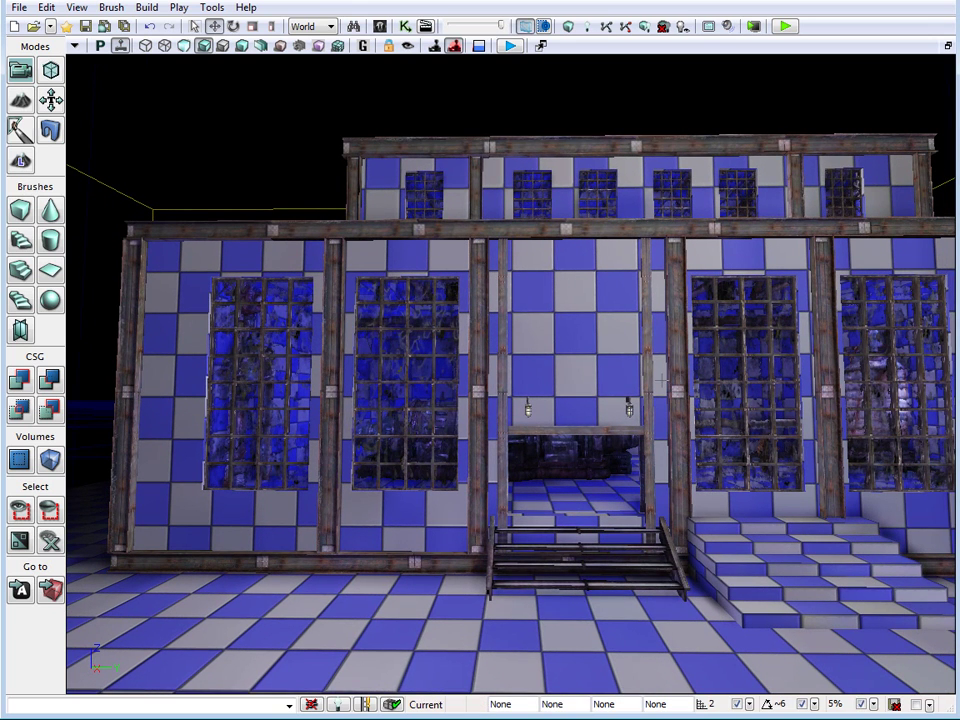
left_click_drag(660, 362, 676, 352)
scroll(678, 355, "down", 5)
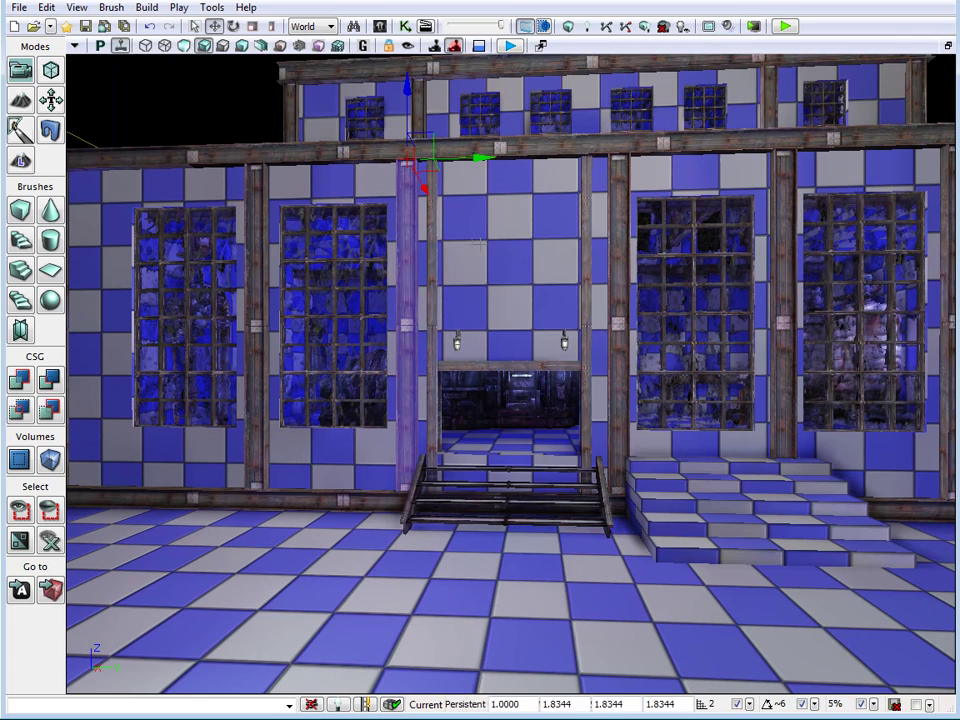
left_click_drag(479, 242, 461, 236)
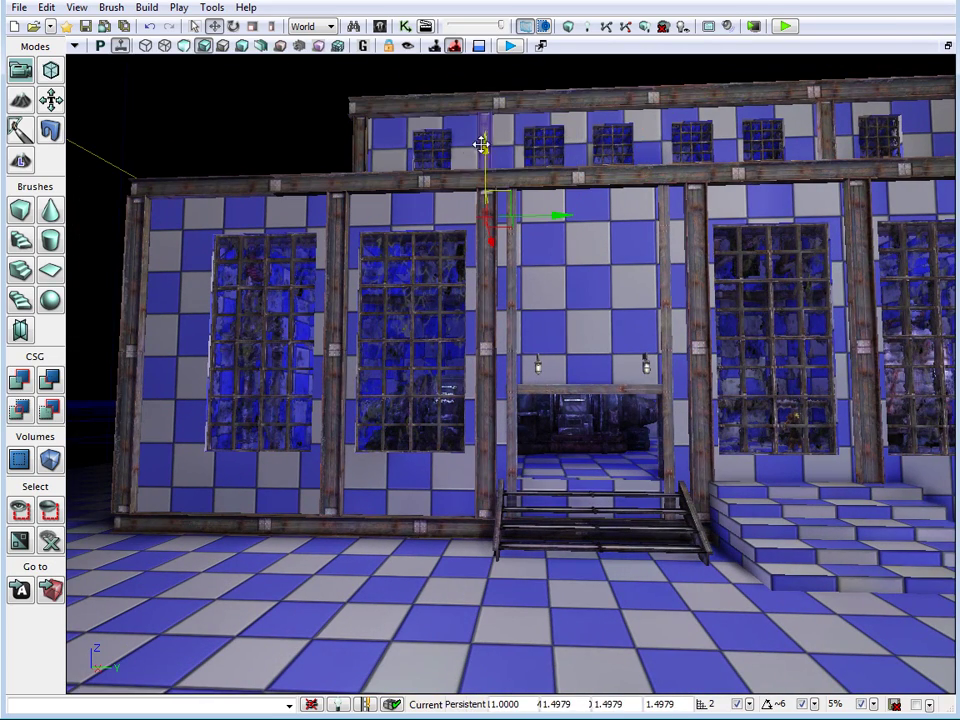
left_click_drag(860, 250, 636, 189)
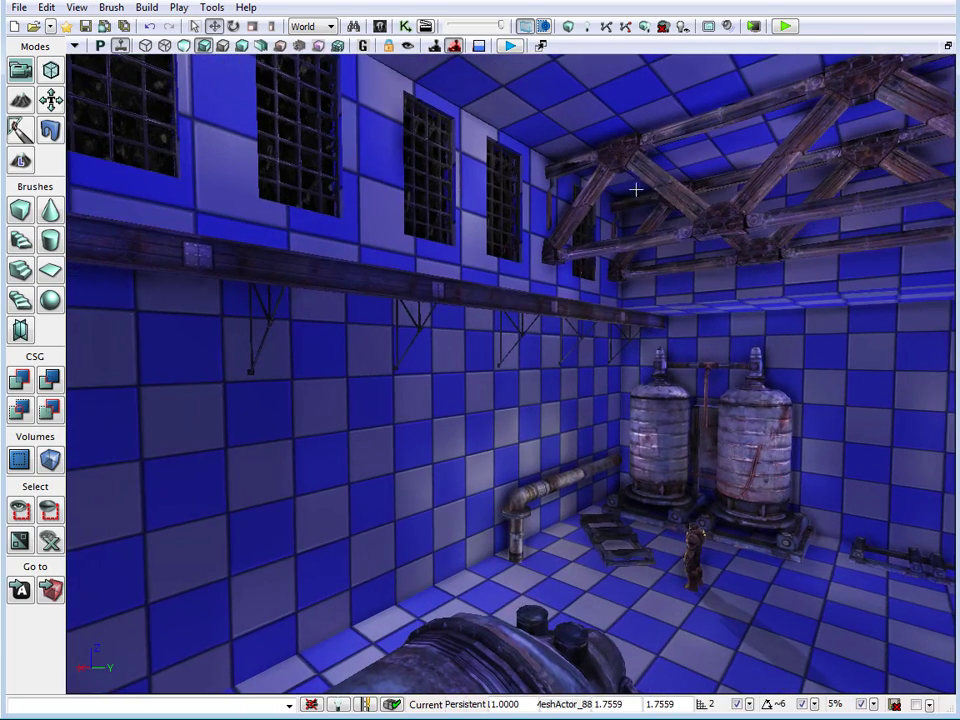
Select an interior wall bracket, then the pipe near the tanks, to inspect them.
left_click(444, 326)
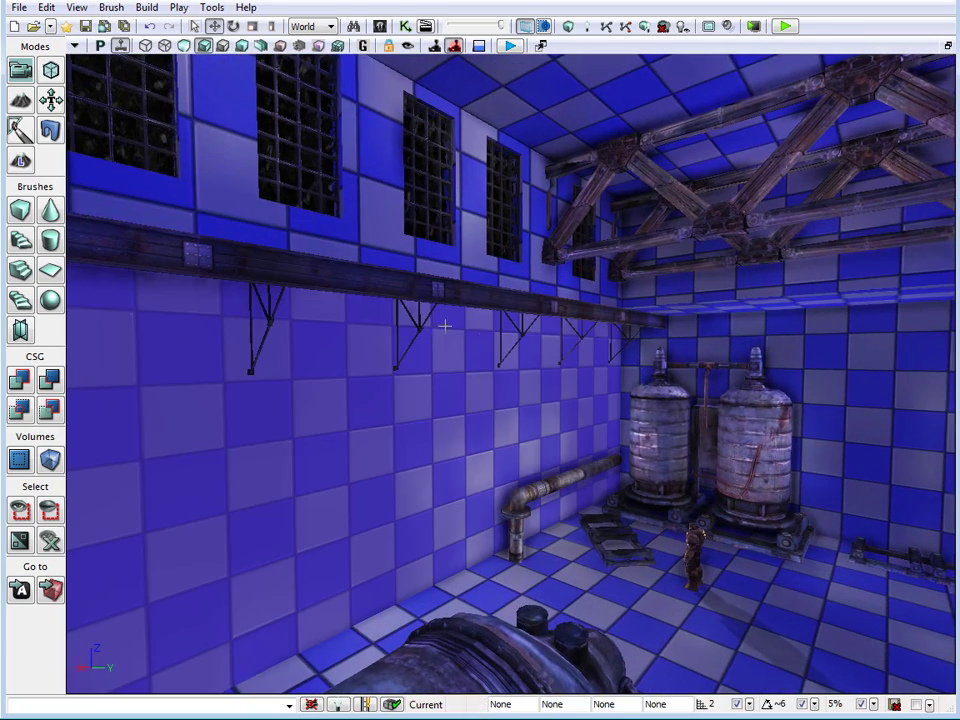
left_click(525, 335)
left_click_drag(584, 336, 578, 466)
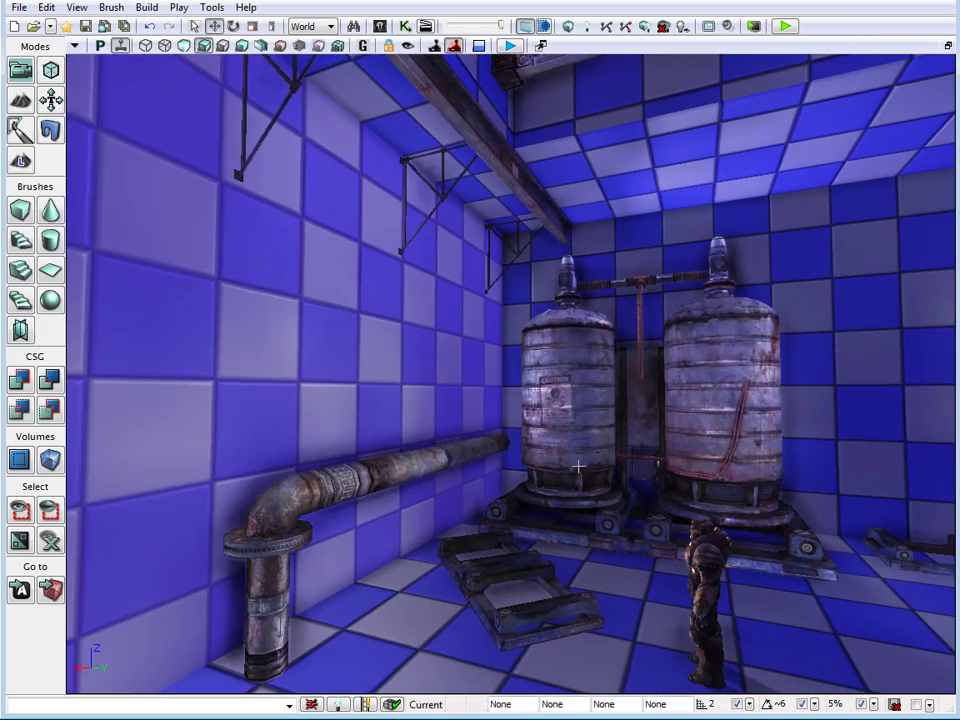
left_click(458, 451)
Fly past the corner pipe toward the large machine, pulling back to a wide hall view.
left_click_drag(458, 451, 498, 455)
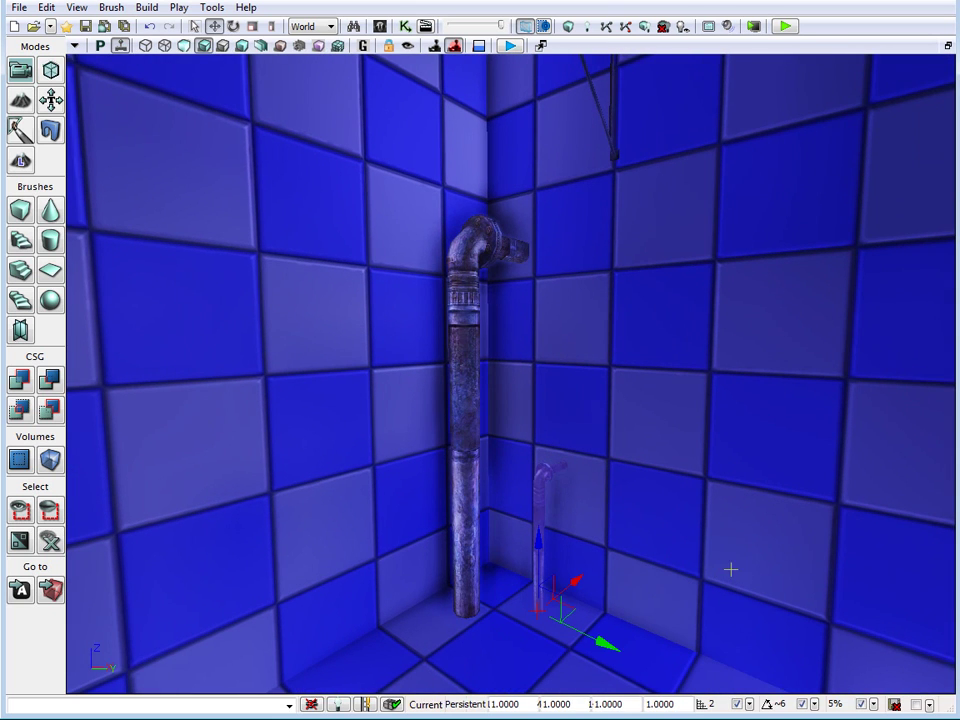
left_click_drag(744, 559, 748, 550)
left_click_drag(664, 544, 484, 248)
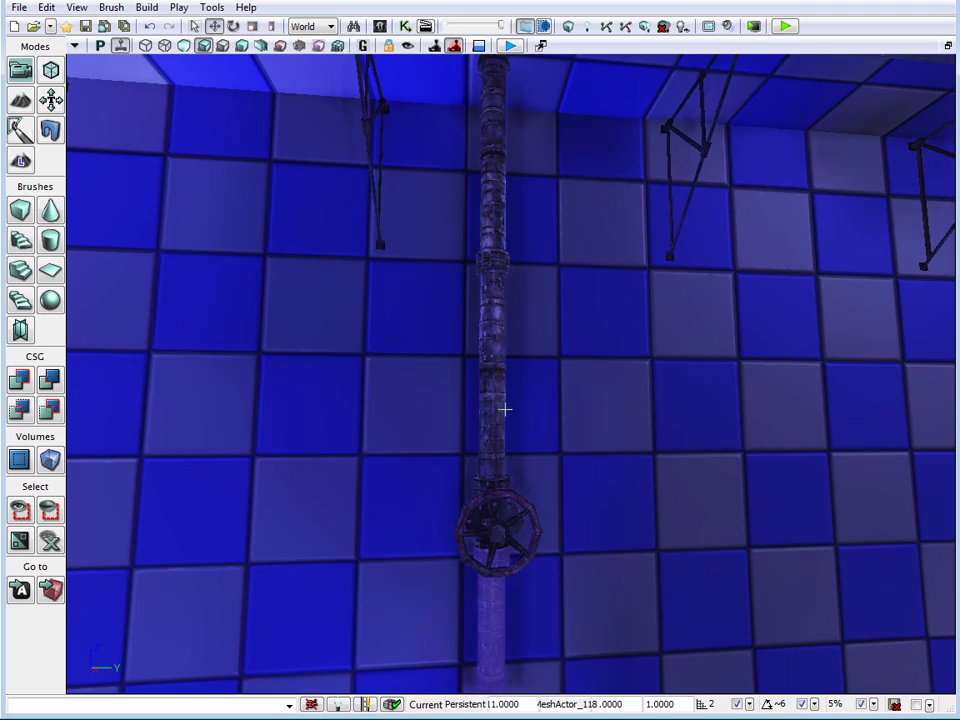
left_click_drag(517, 300, 518, 336)
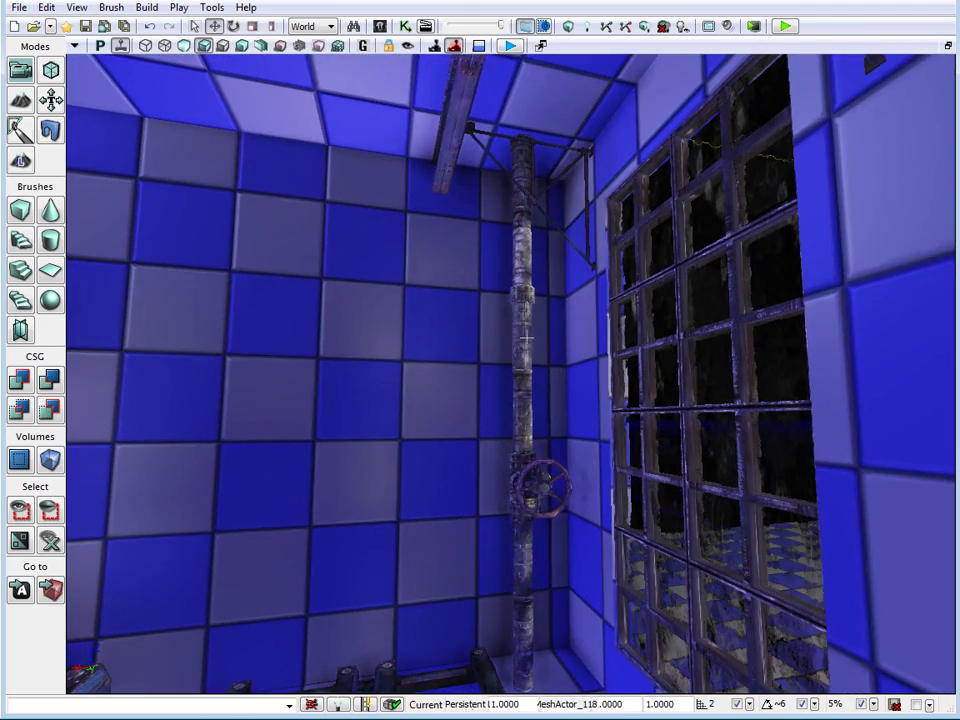
left_click_drag(316, 420, 66, 443)
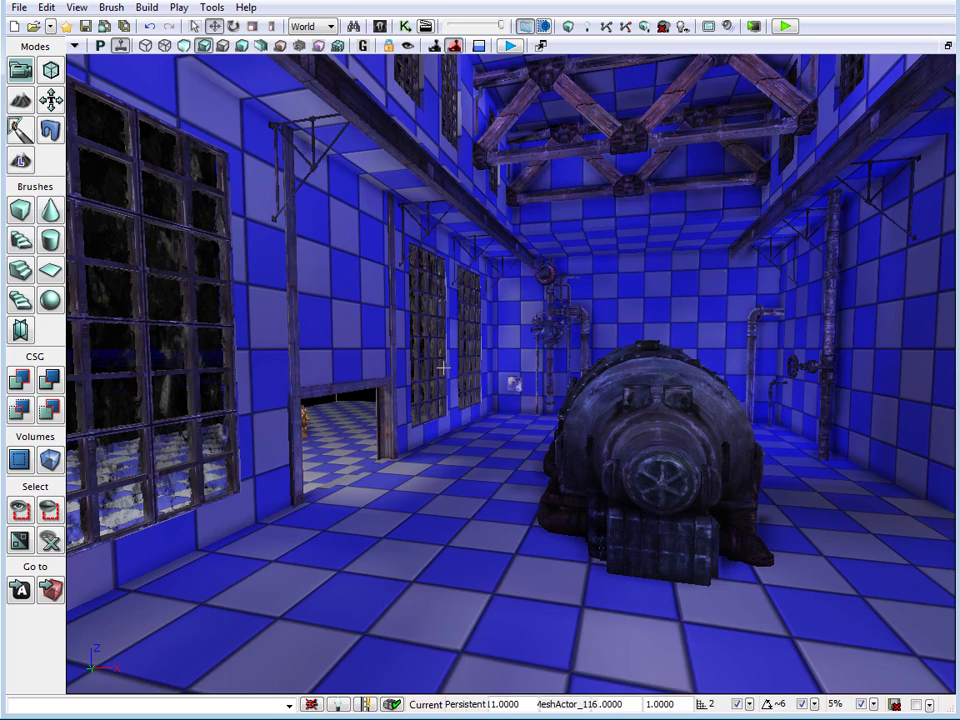
Frame the generator hall, fly outside to face the building front, and open the floor's context menu.
left_click_drag(443, 370, 491, 366)
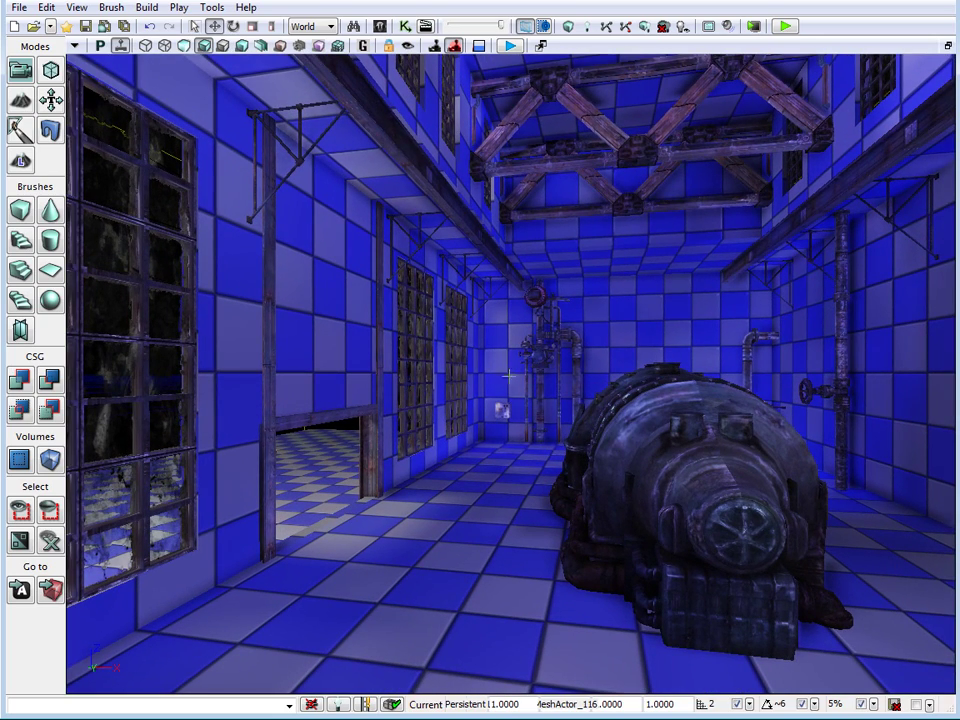
left_click_drag(508, 374, 429, 369)
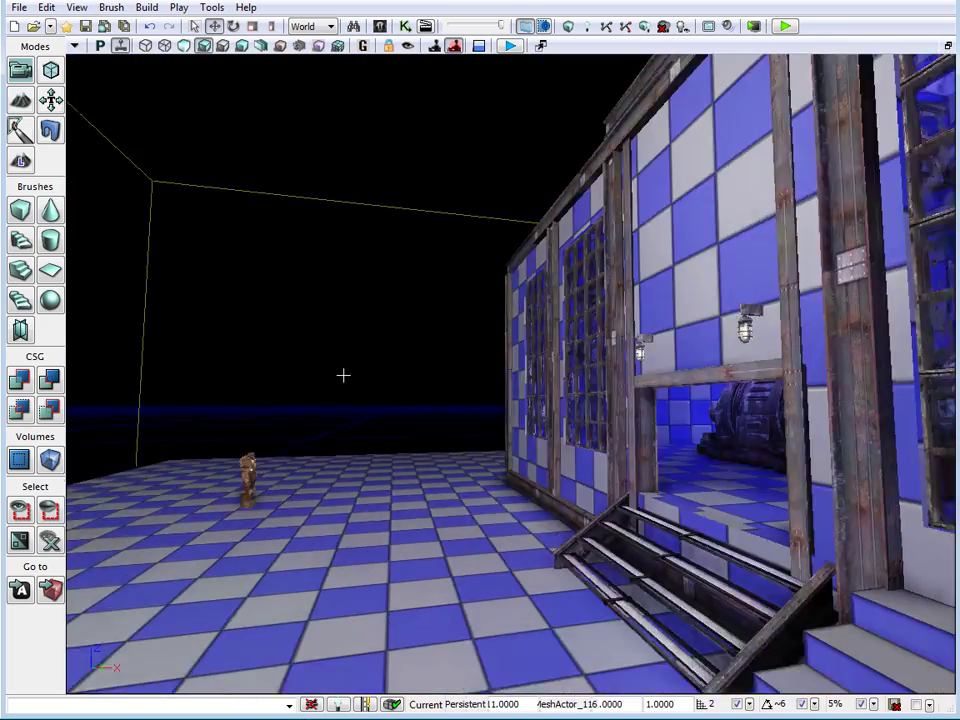
left_click_drag(343, 375, 448, 370)
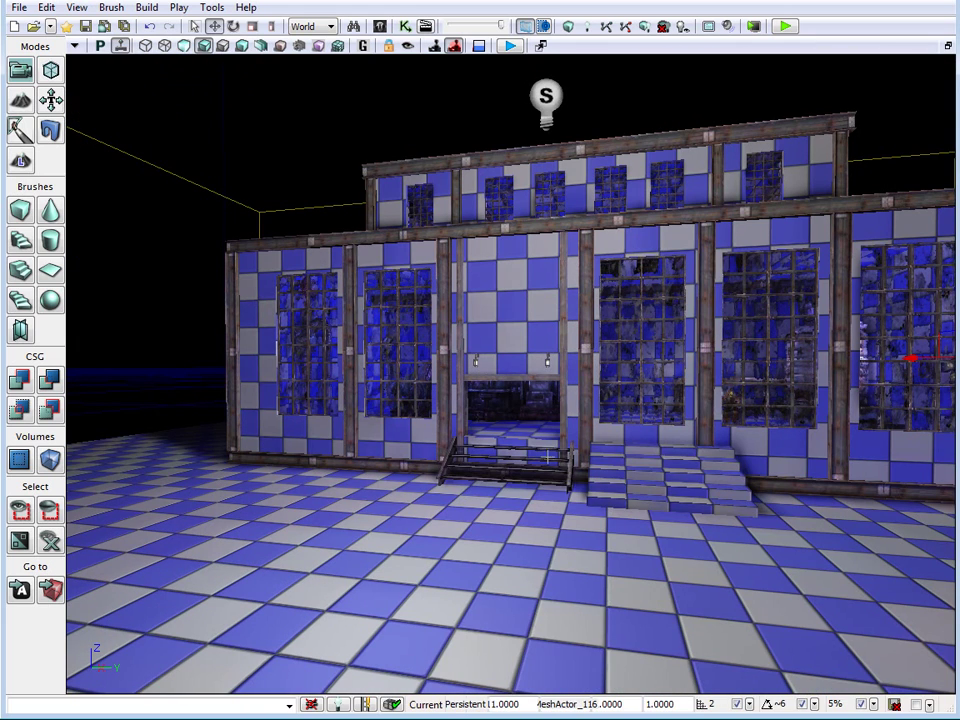
right_click(375, 573)
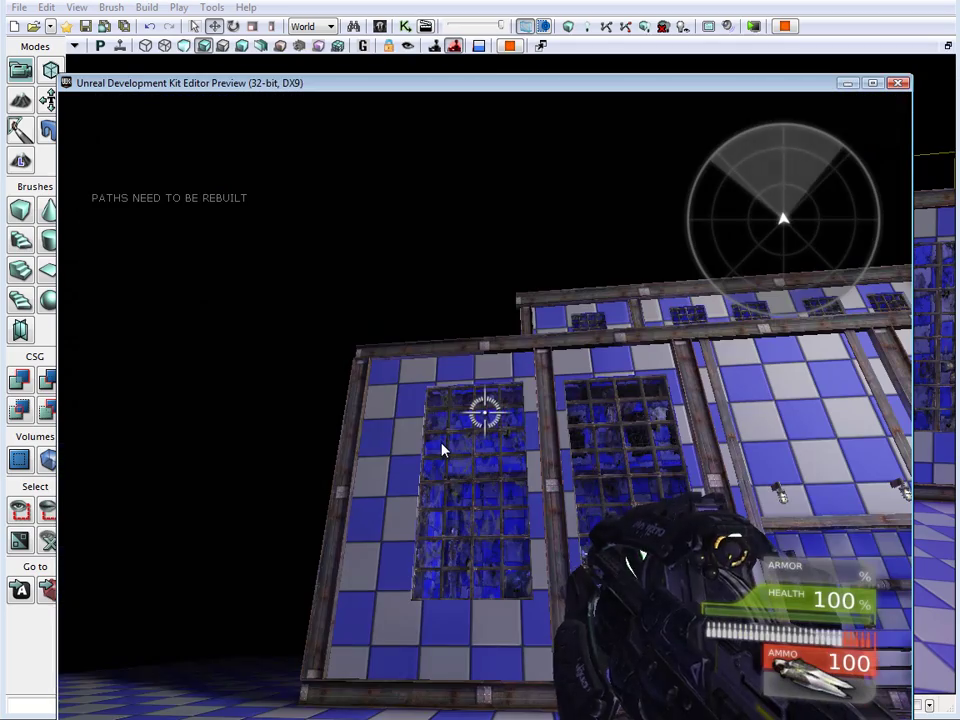
In the playtest, back off for an angled front view, then walk up the stairs toward the pipe wall.
key("s")
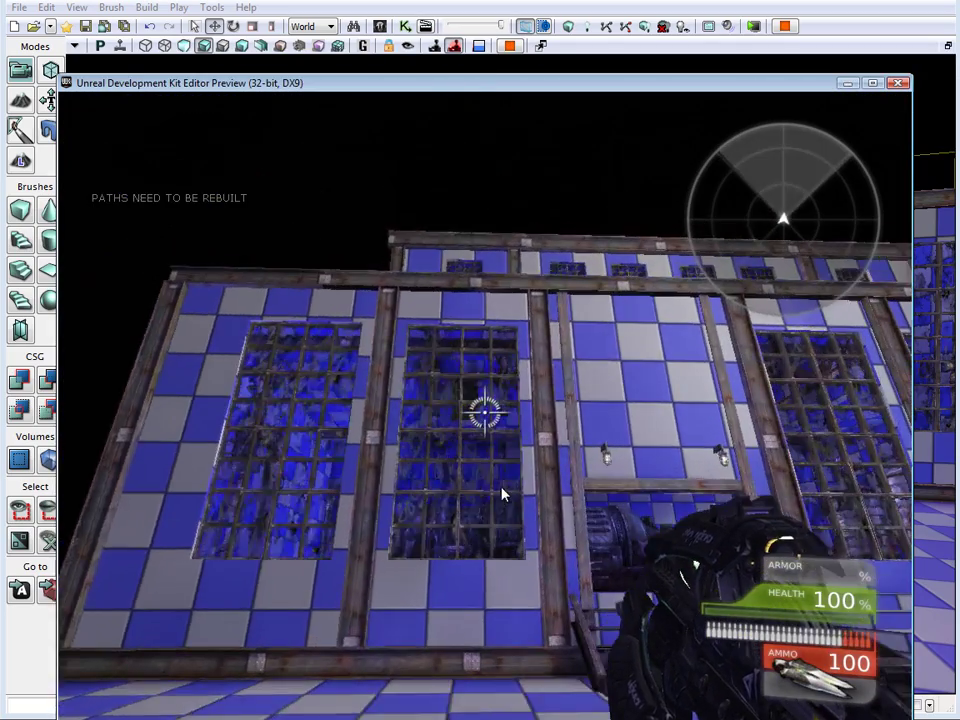
key("a")
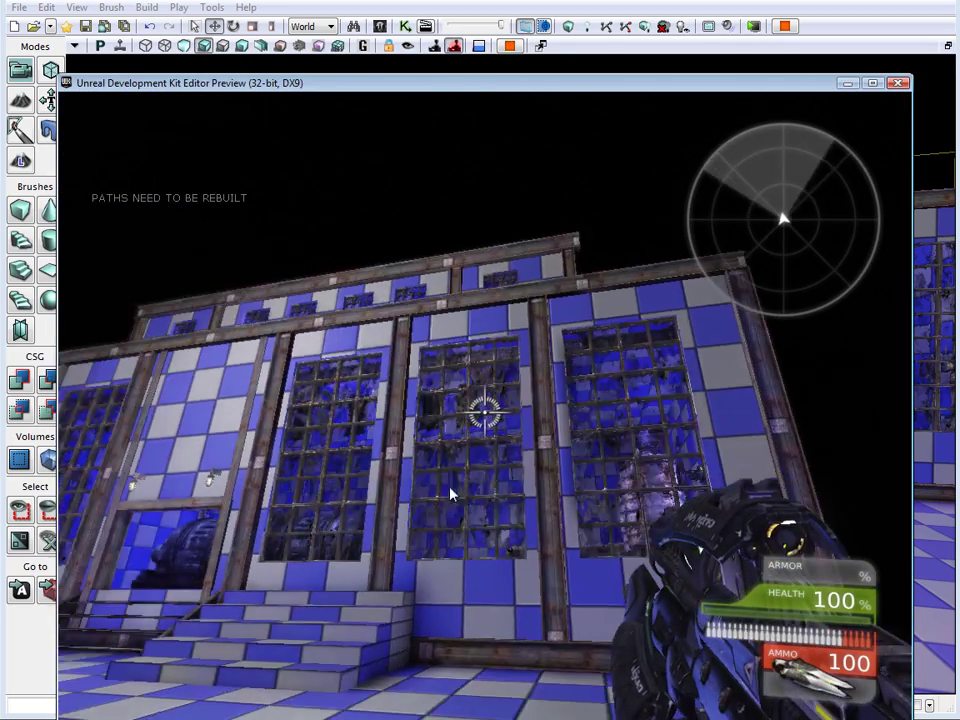
key("w")
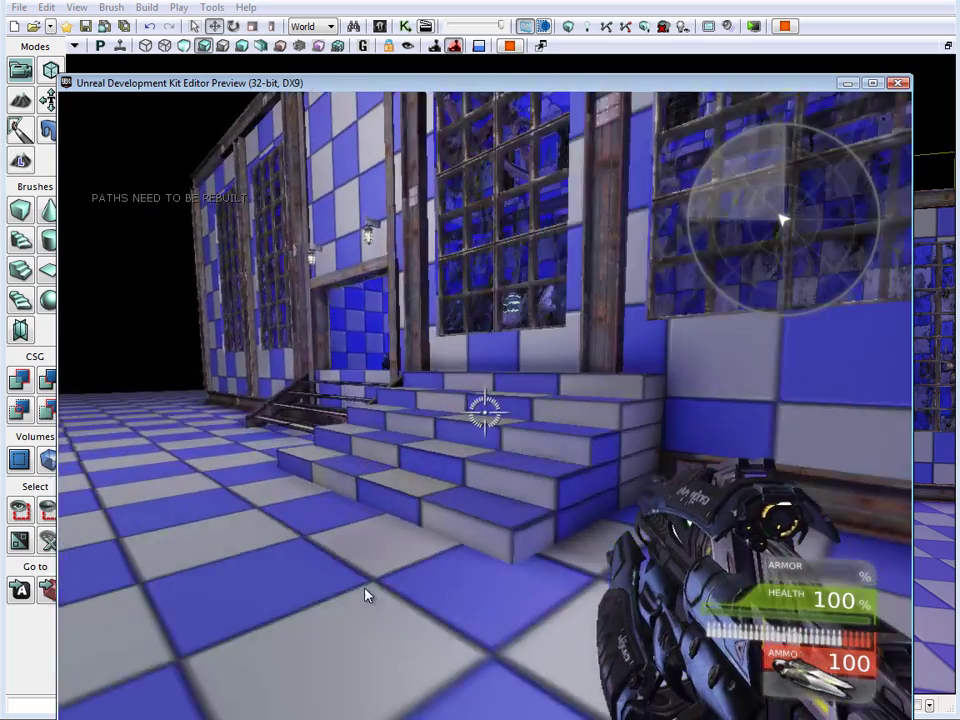
key("w")
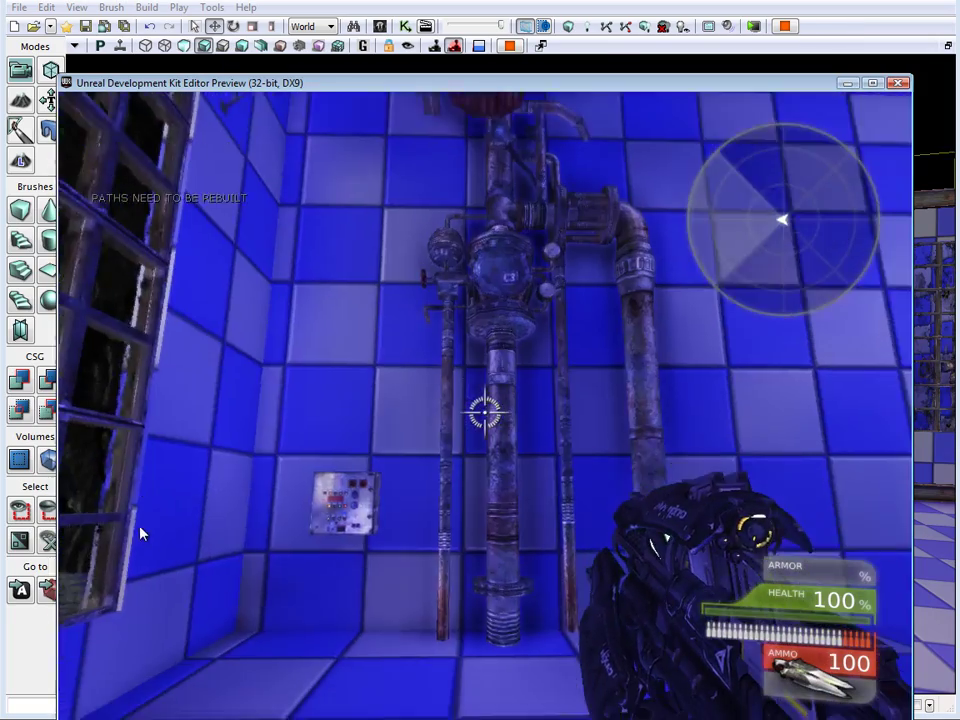
Walk past the tanks to the generator, end the playtest, and pull back to view the whole building.
key("w")
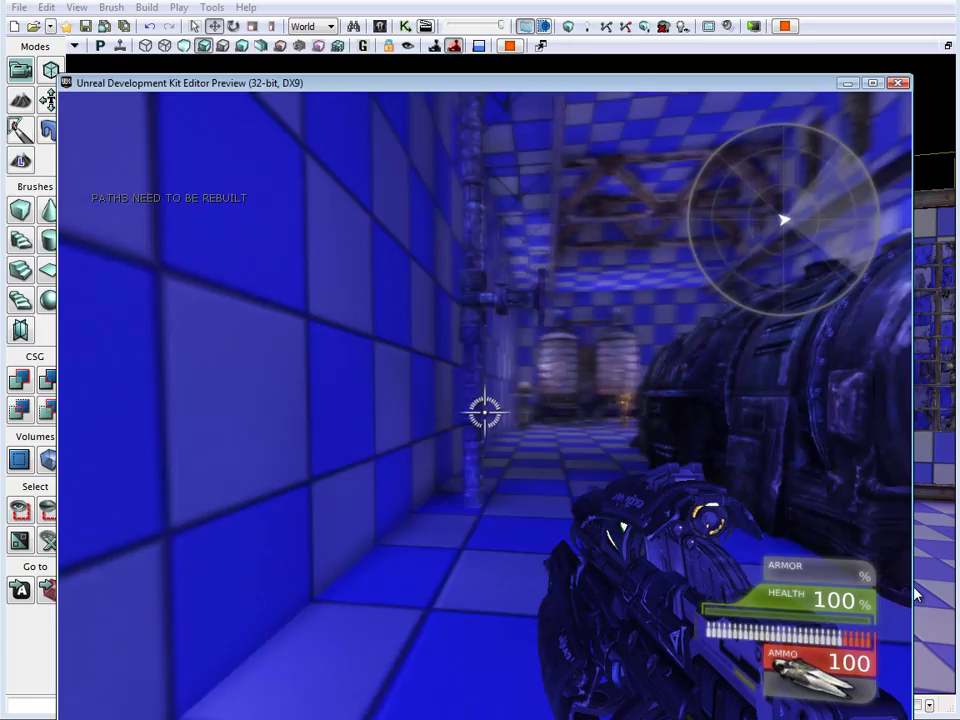
key("w")
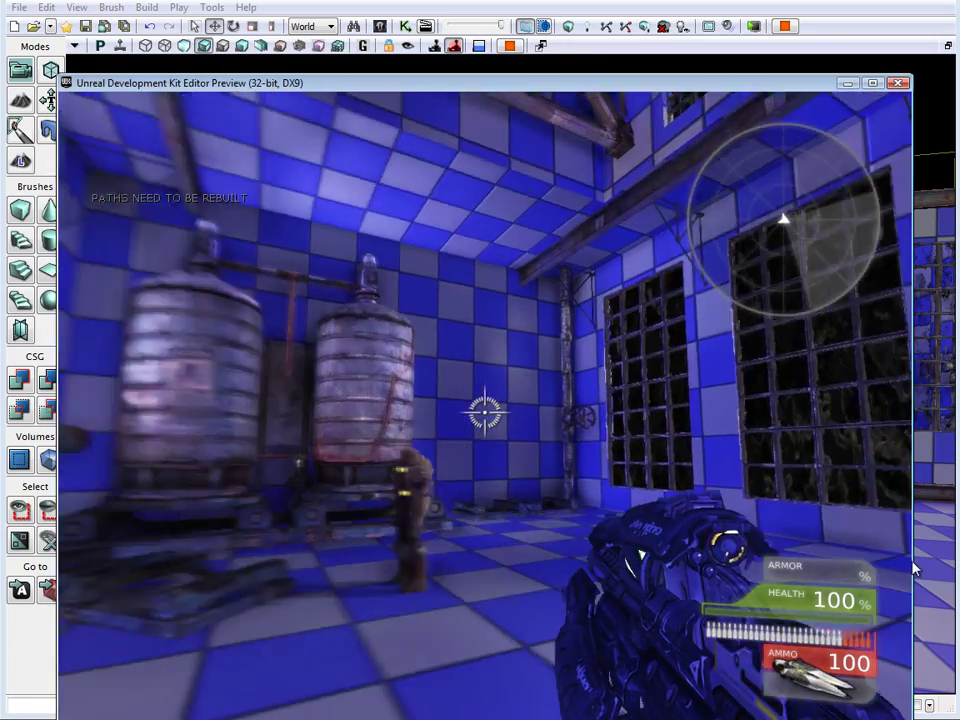
key("w")
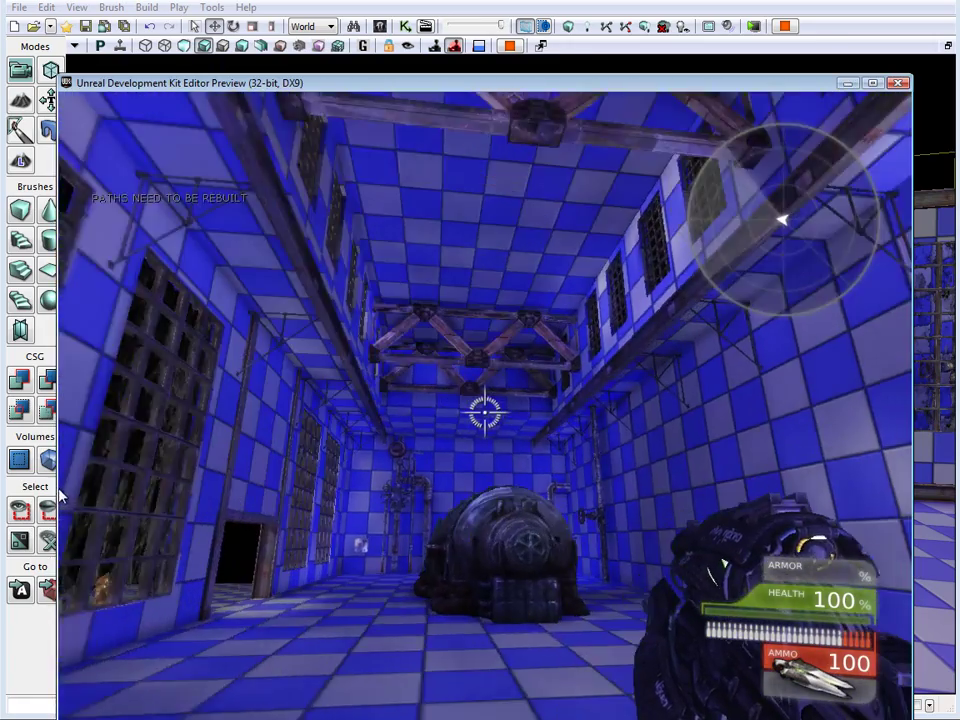
key("Escape")
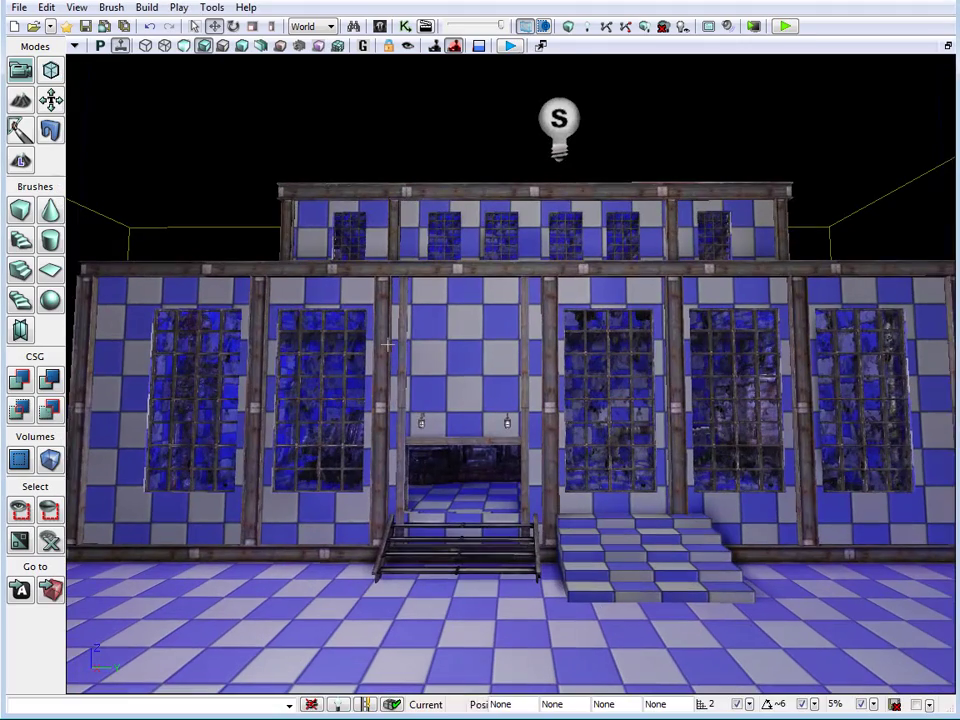
right_click_drag(385, 400, 397, 261)
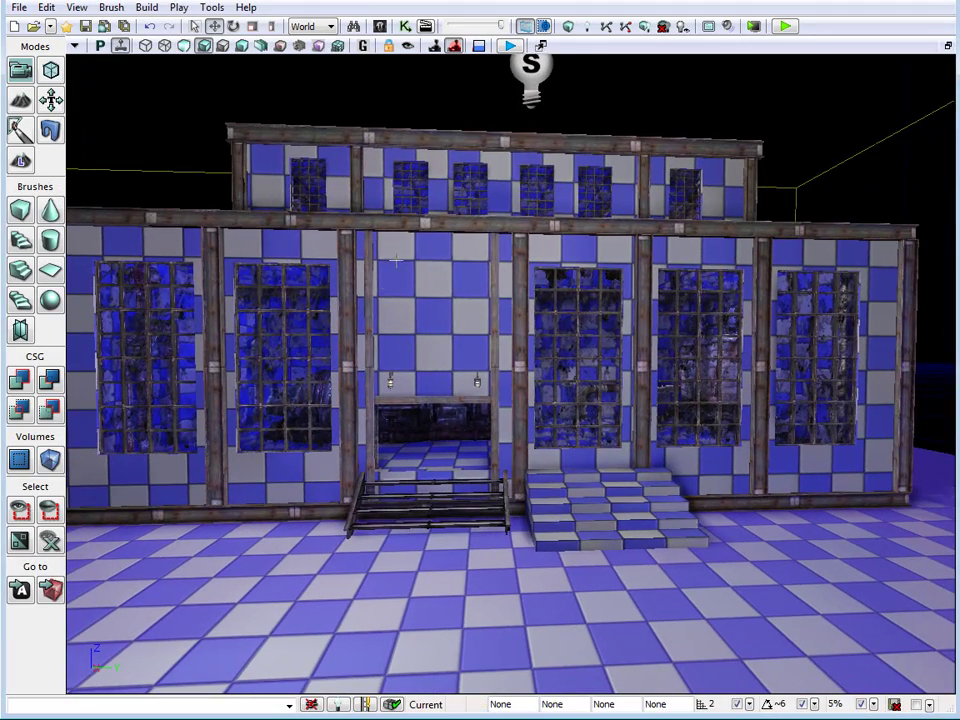
key("s")
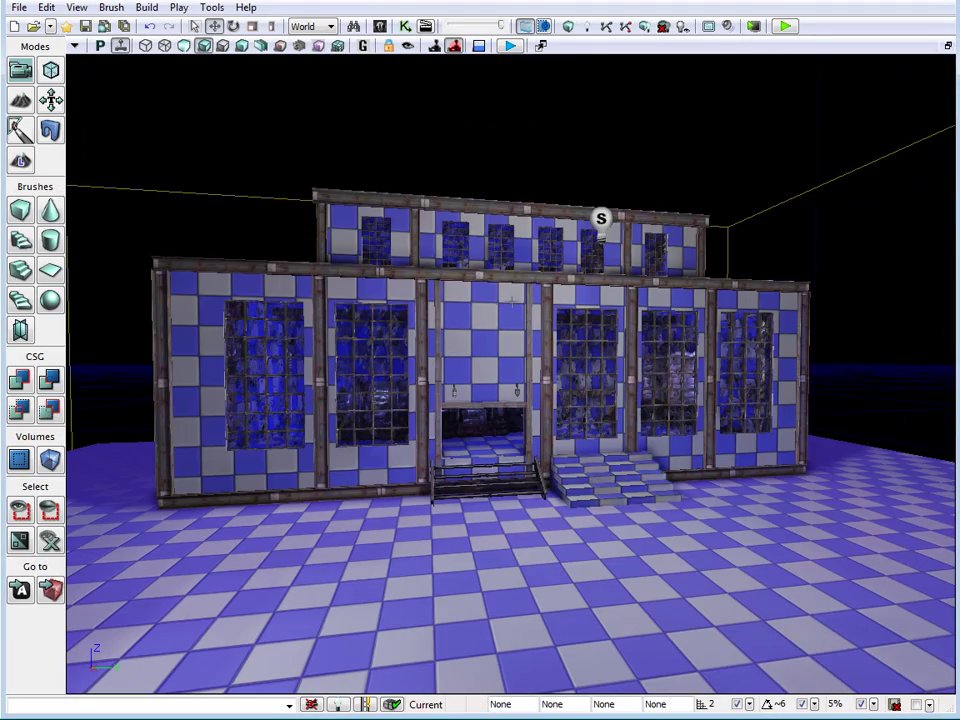